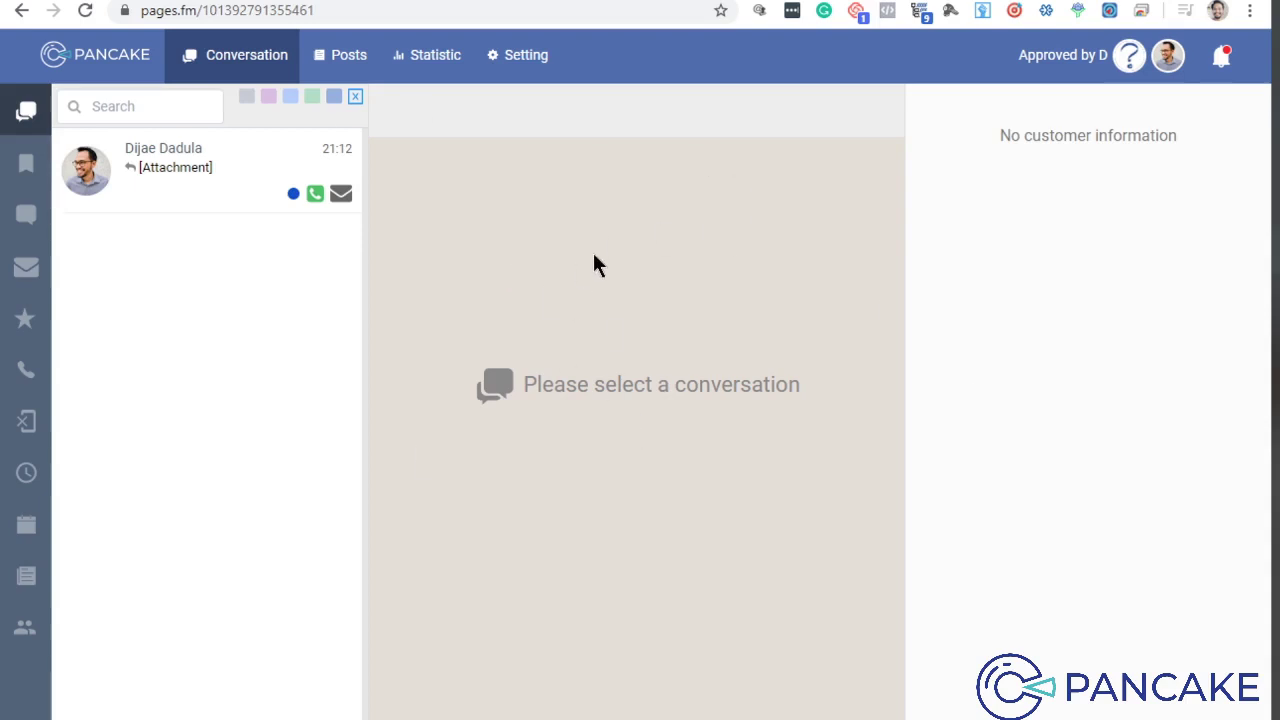
Open the Approved by D page from the dashboard and review its response statistics overview.
click(80, 52)
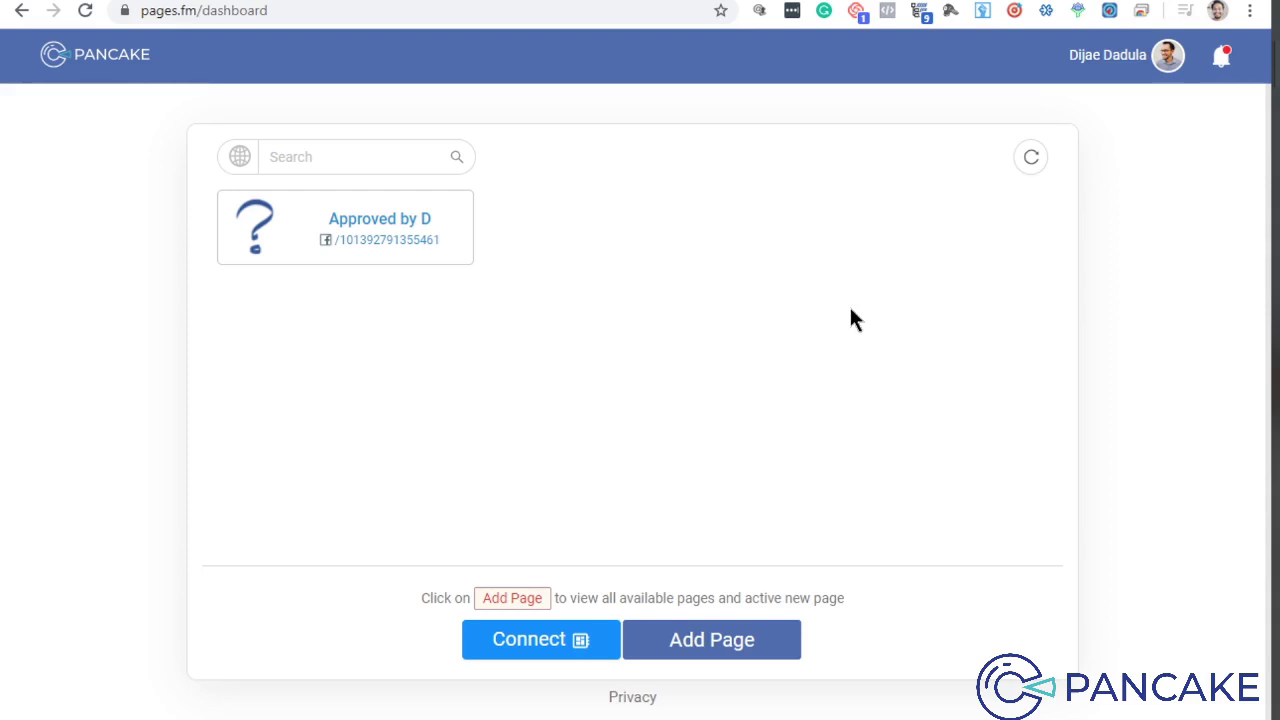
click(367, 222)
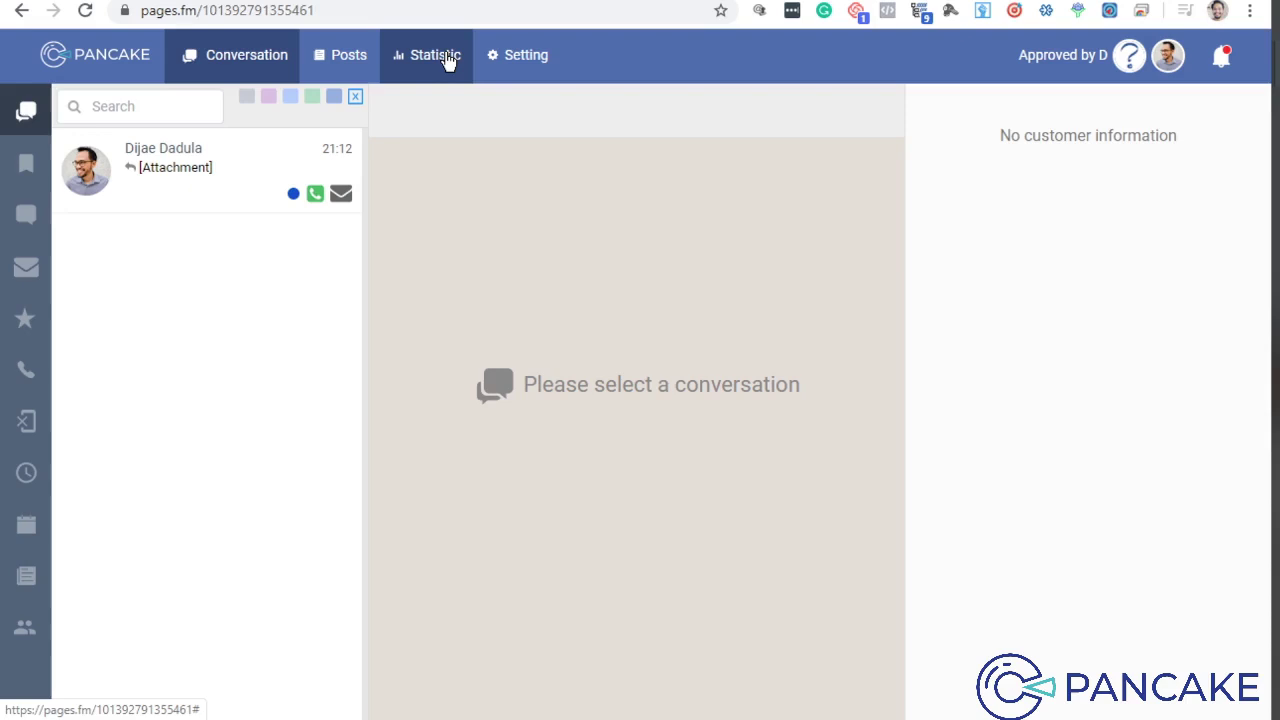
click(447, 60)
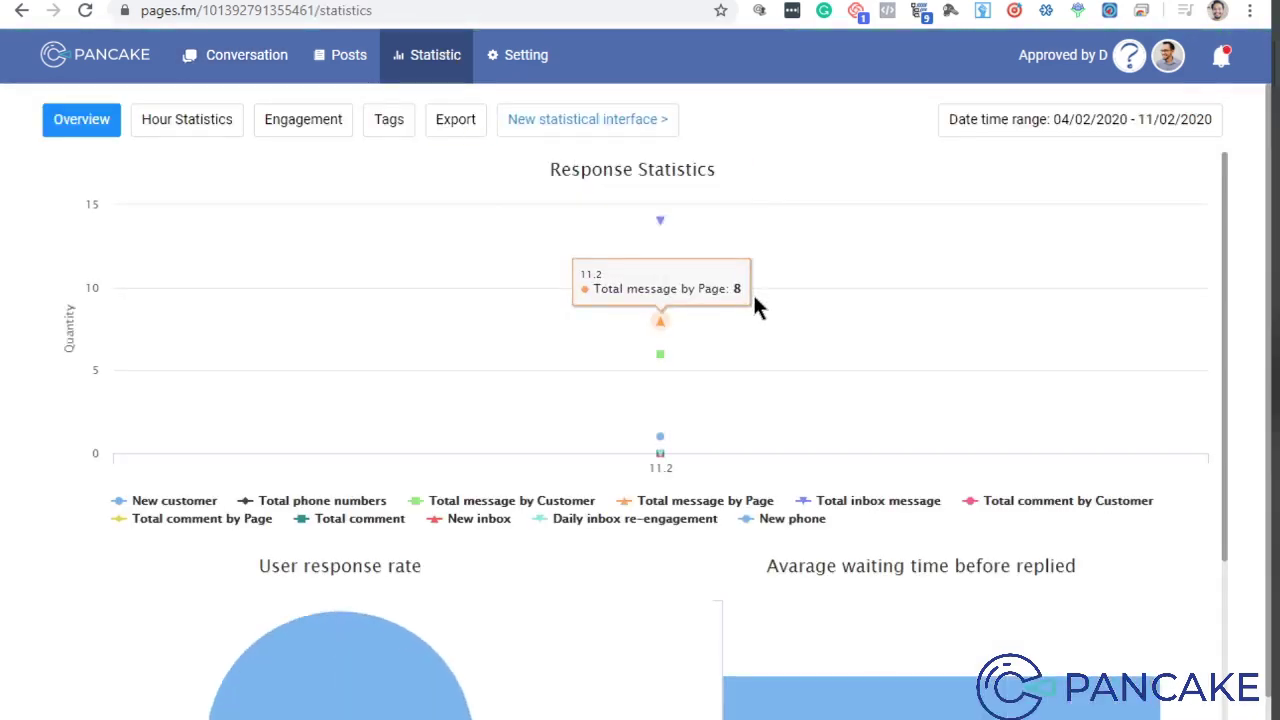
scroll(851, 394, down, 2)
scroll(815, 365, down, 1)
scroll(760, 310, up, 2)
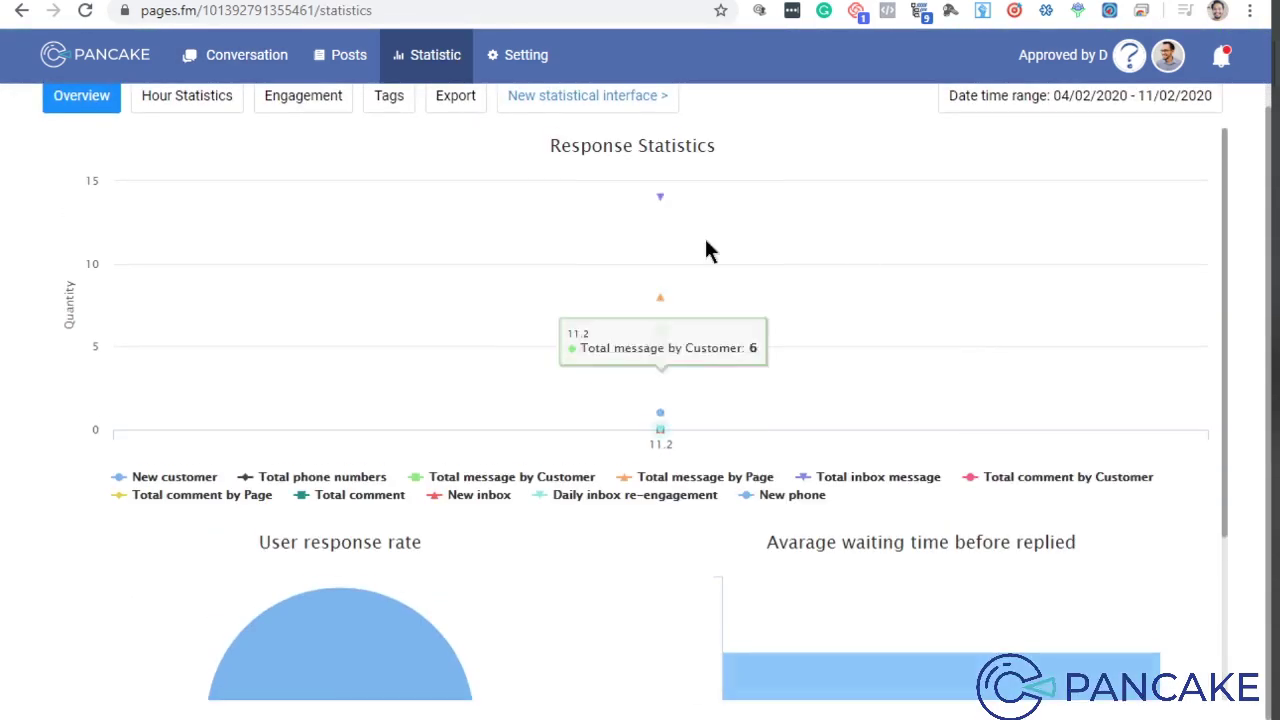
scroll(1010, 366, up, 1)
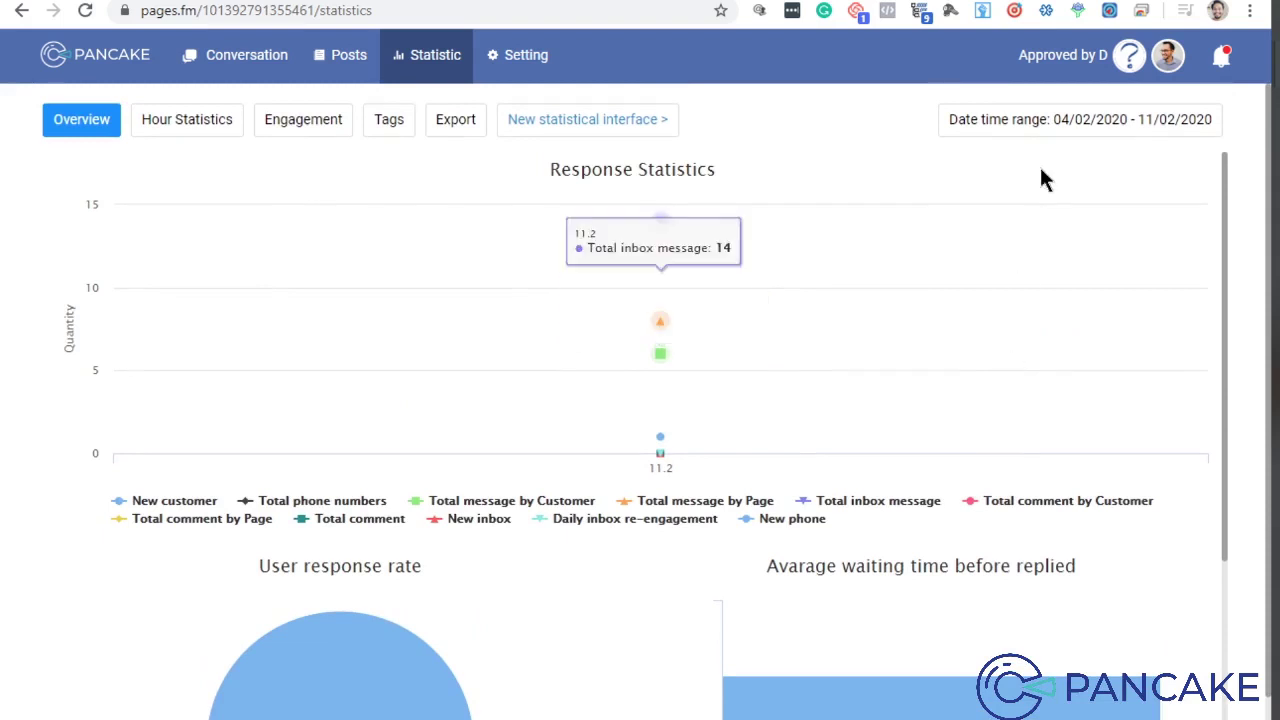
Set the statistics date range to 90 days ago and examine the Response Statistics chart.
click(1125, 124)
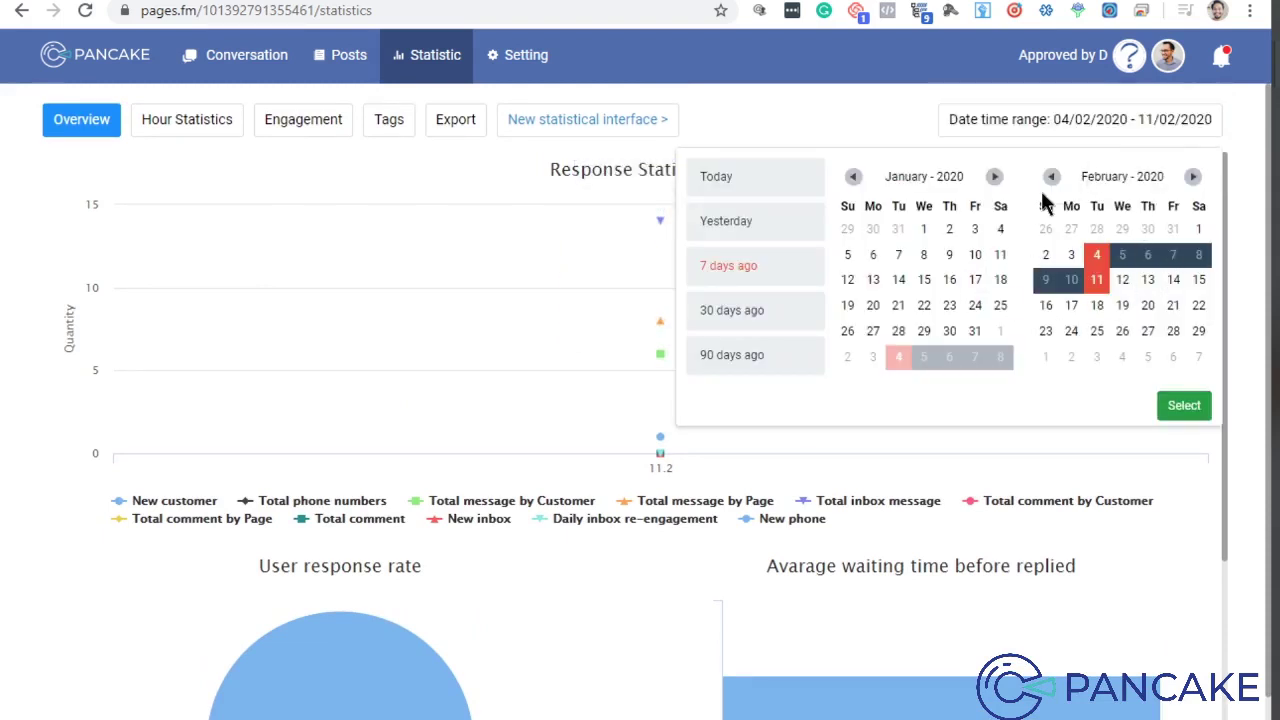
click(766, 222)
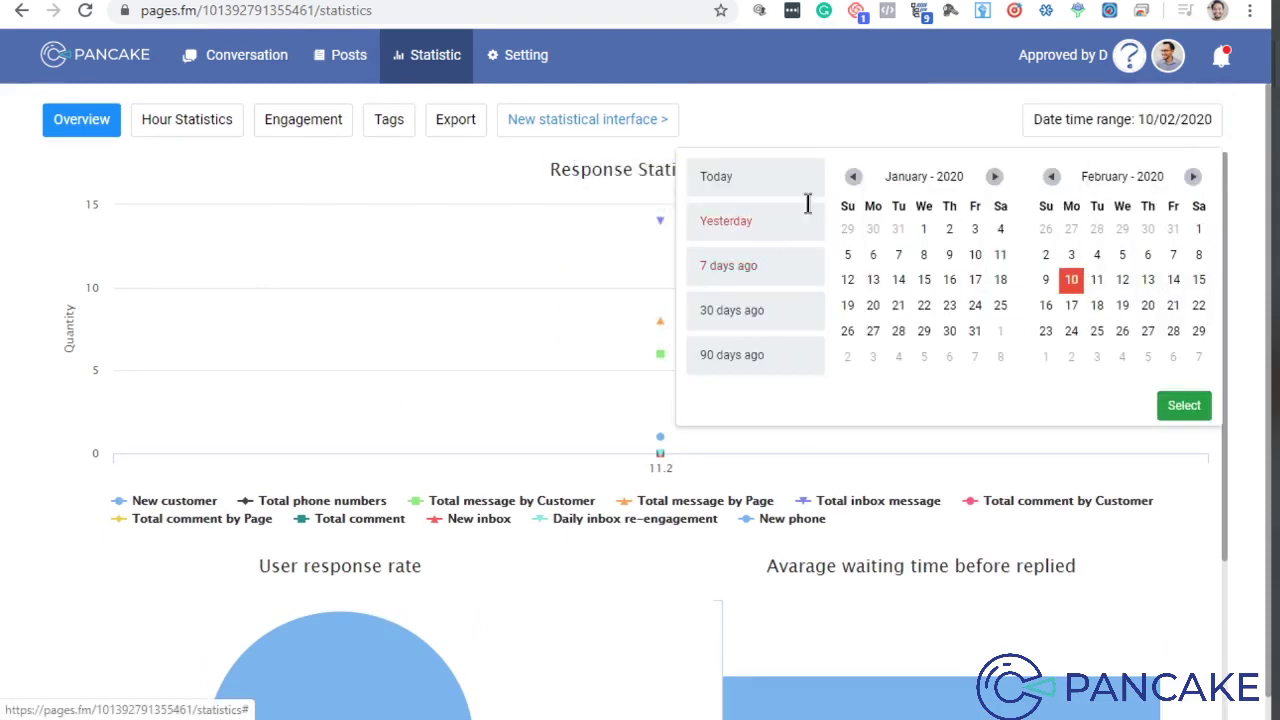
click(730, 310)
click(730, 358)
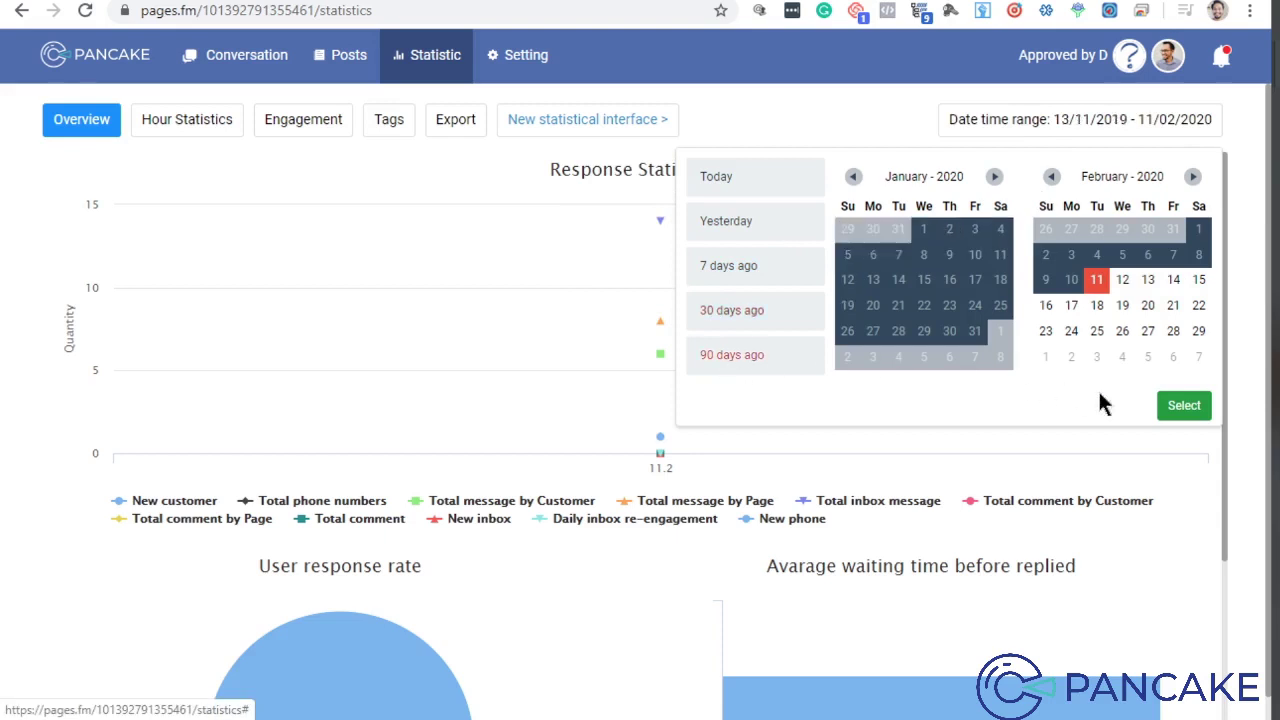
click(1182, 404)
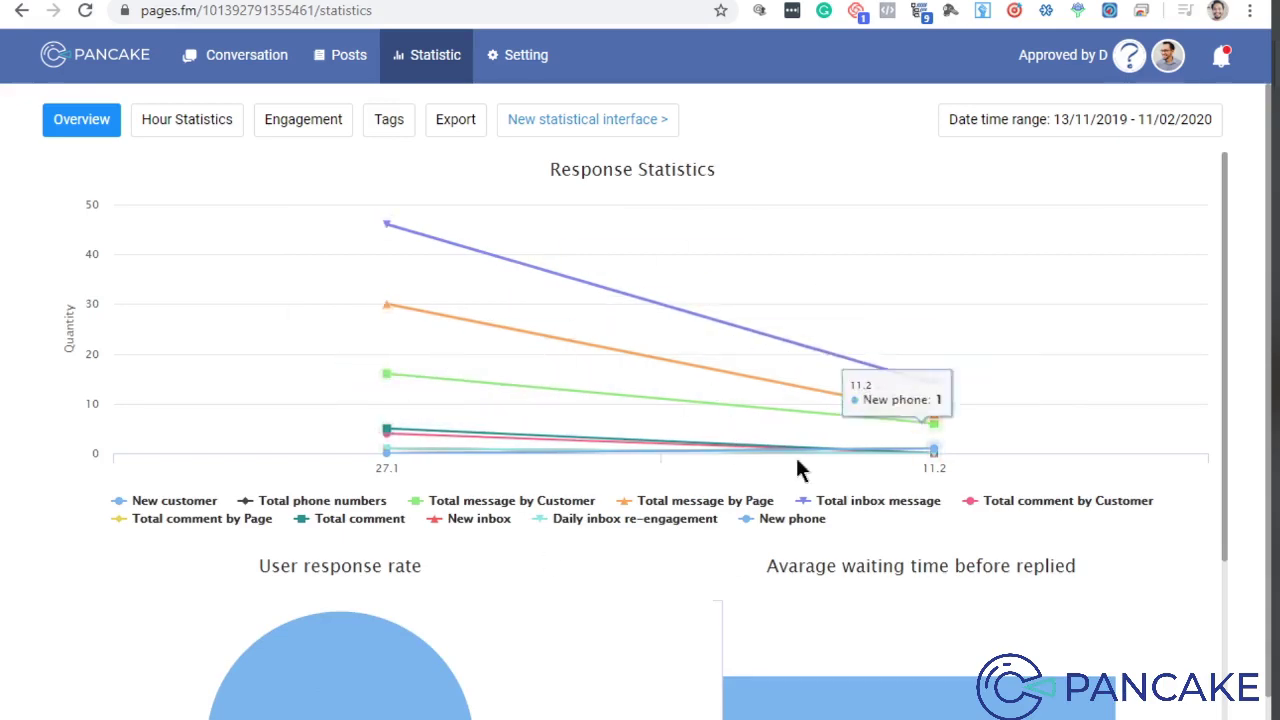
scroll(795, 454, down, 2)
scroll(749, 360, up, 2)
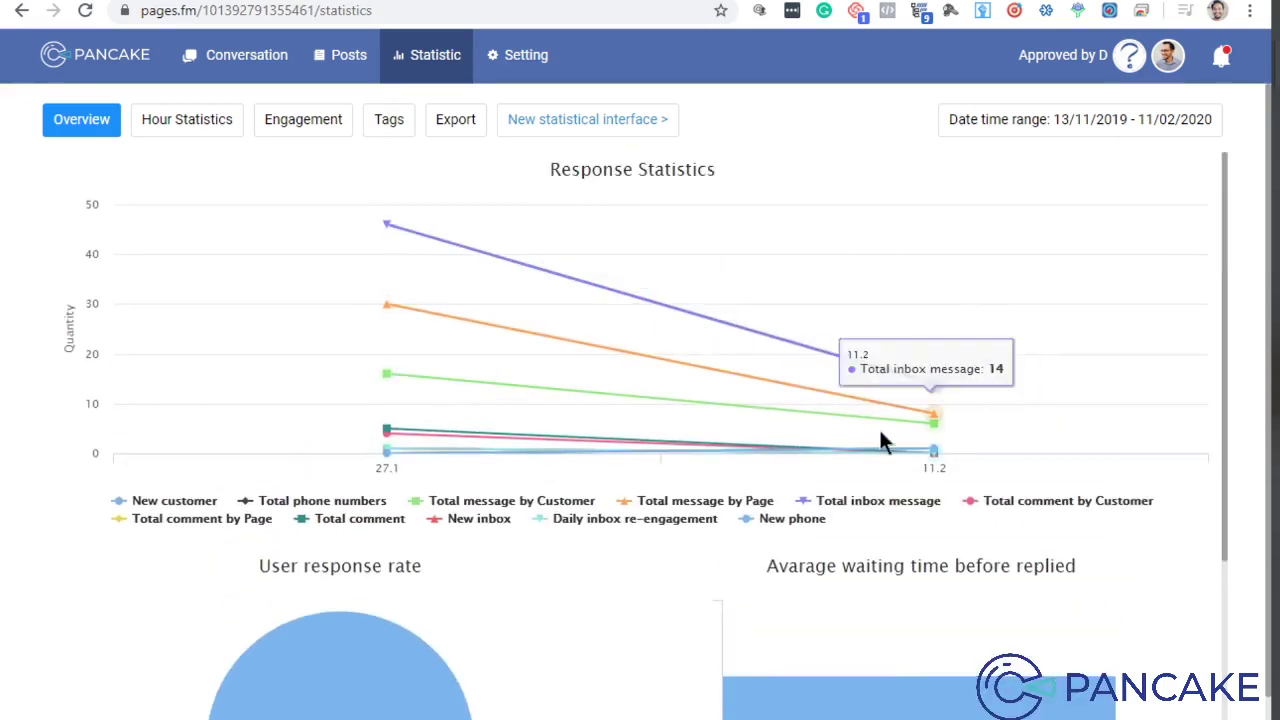
scroll(686, 406, down, 2)
scroll(680, 400, up, 2)
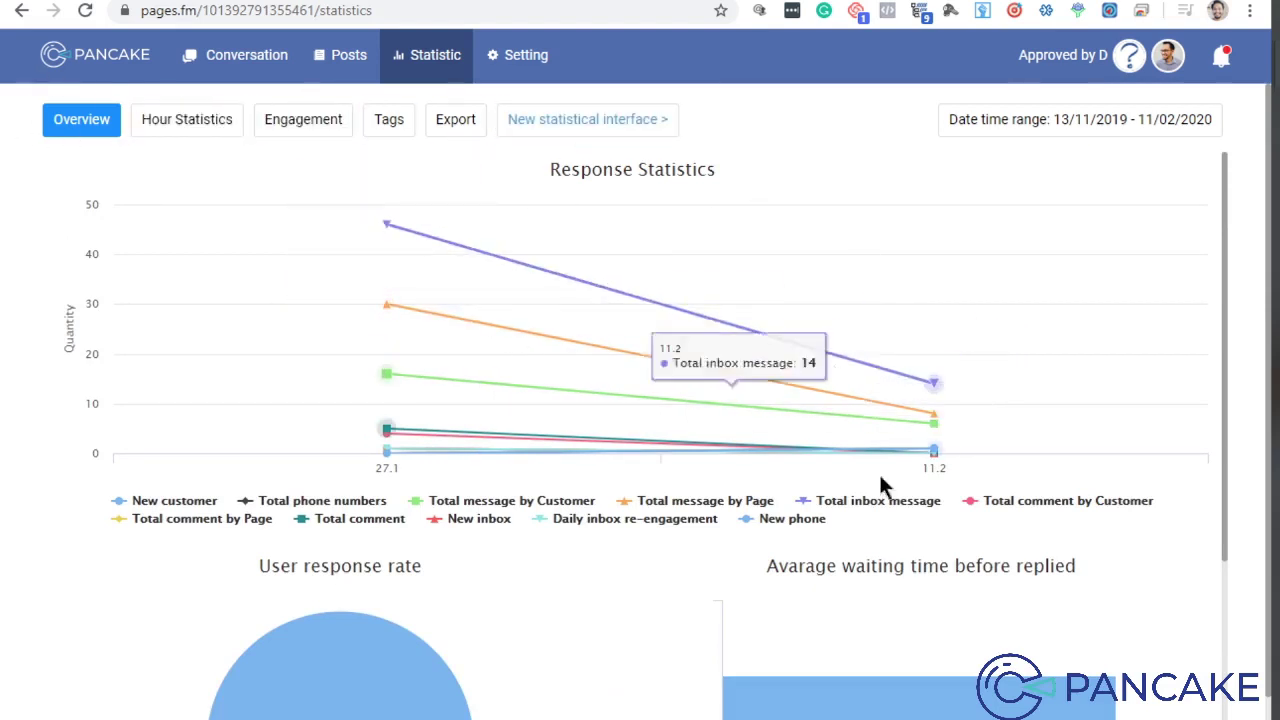
Return to the page's conversations and filter them by message and by review, showing all conversations again after each filter.
click(229, 59)
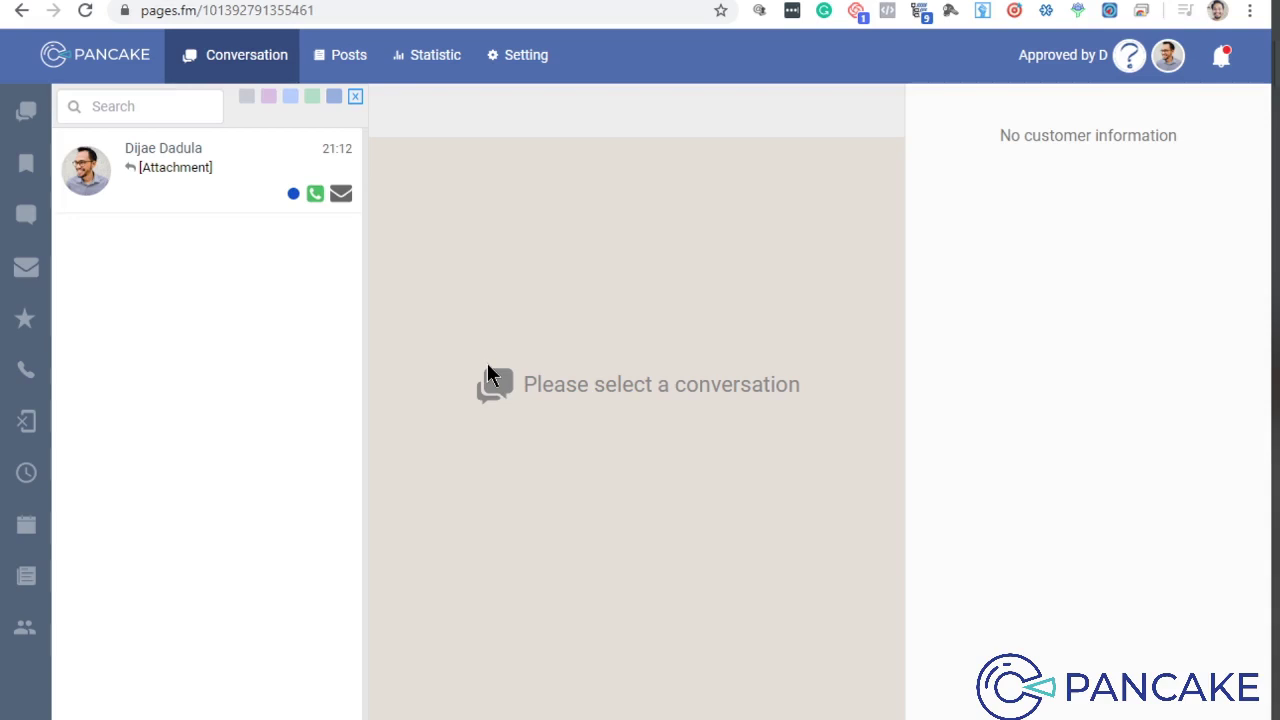
click(27, 280)
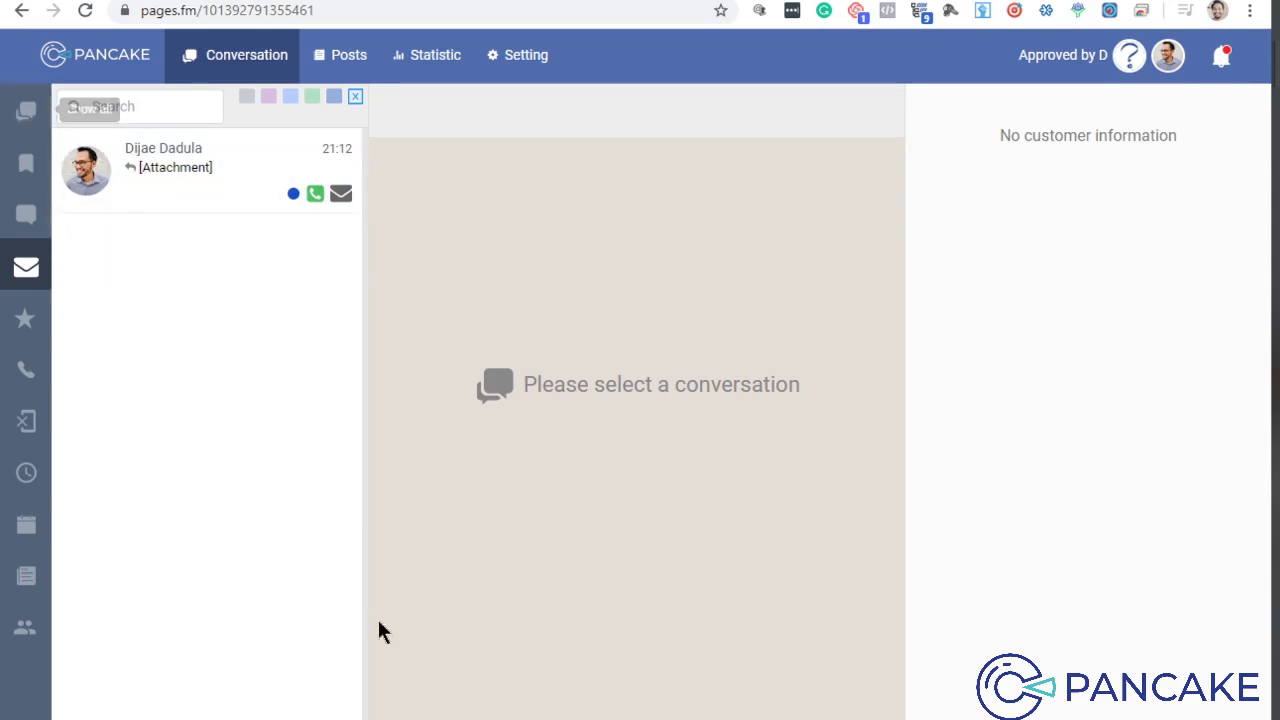
click(33, 116)
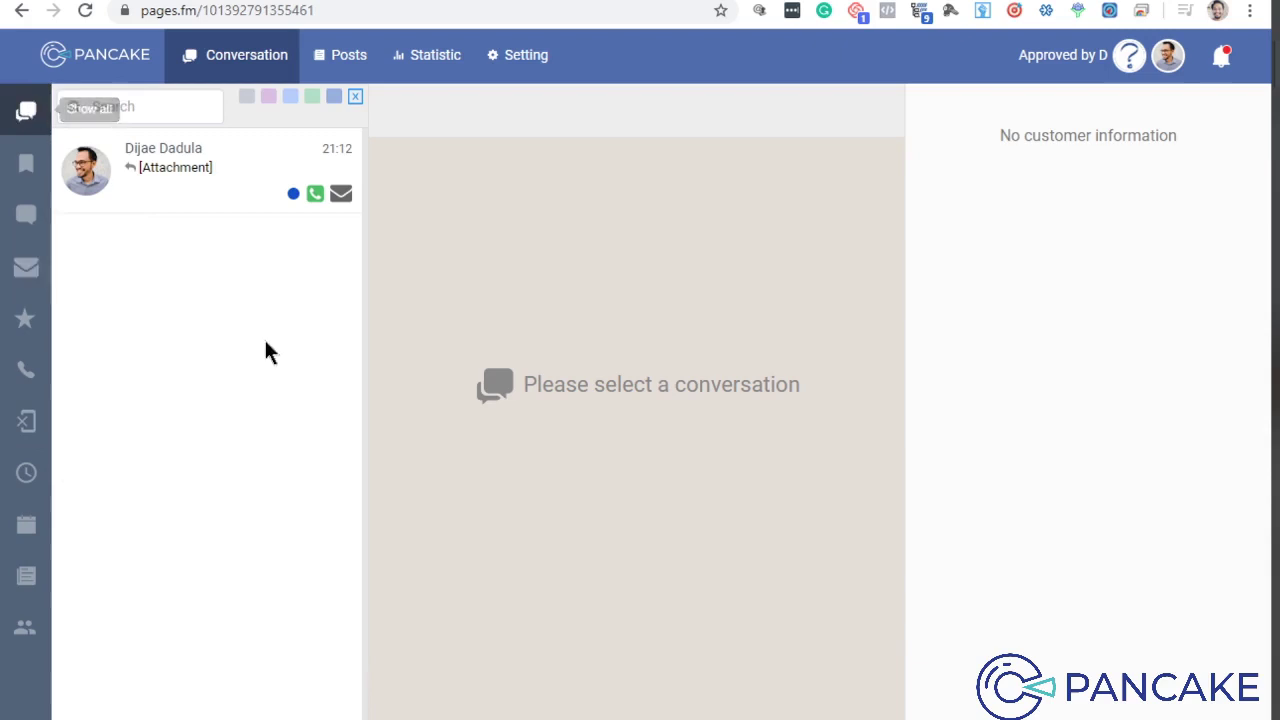
click(26, 319)
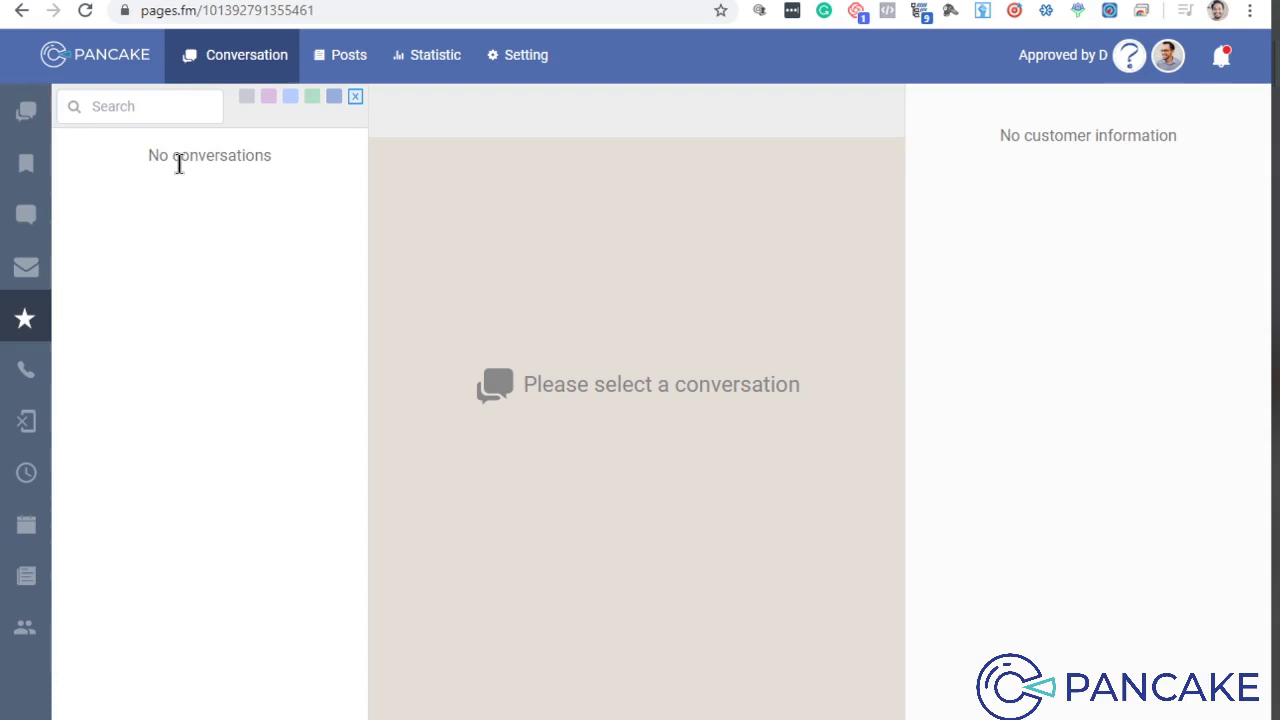
click(24, 110)
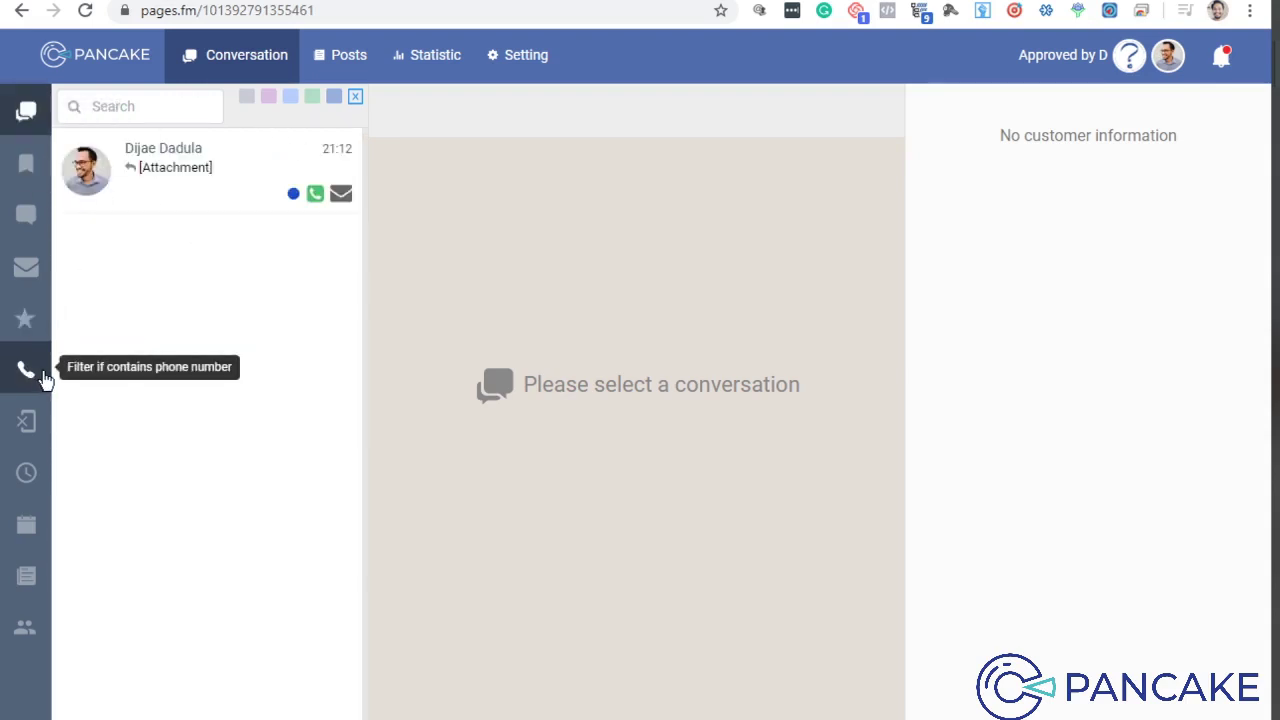
Open the customer's conversation and look back through it for the message containing their phone number and order details.
click(103, 172)
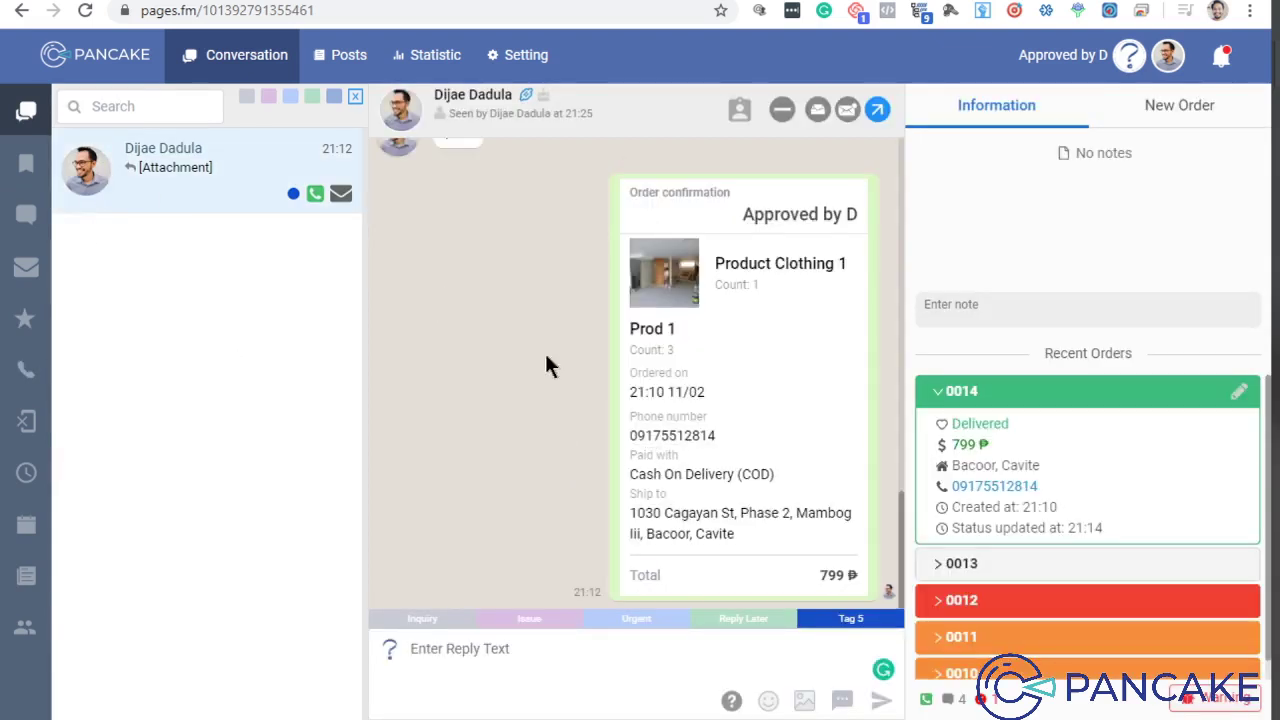
scroll(555, 330, up, 2)
scroll(534, 266, up, 3)
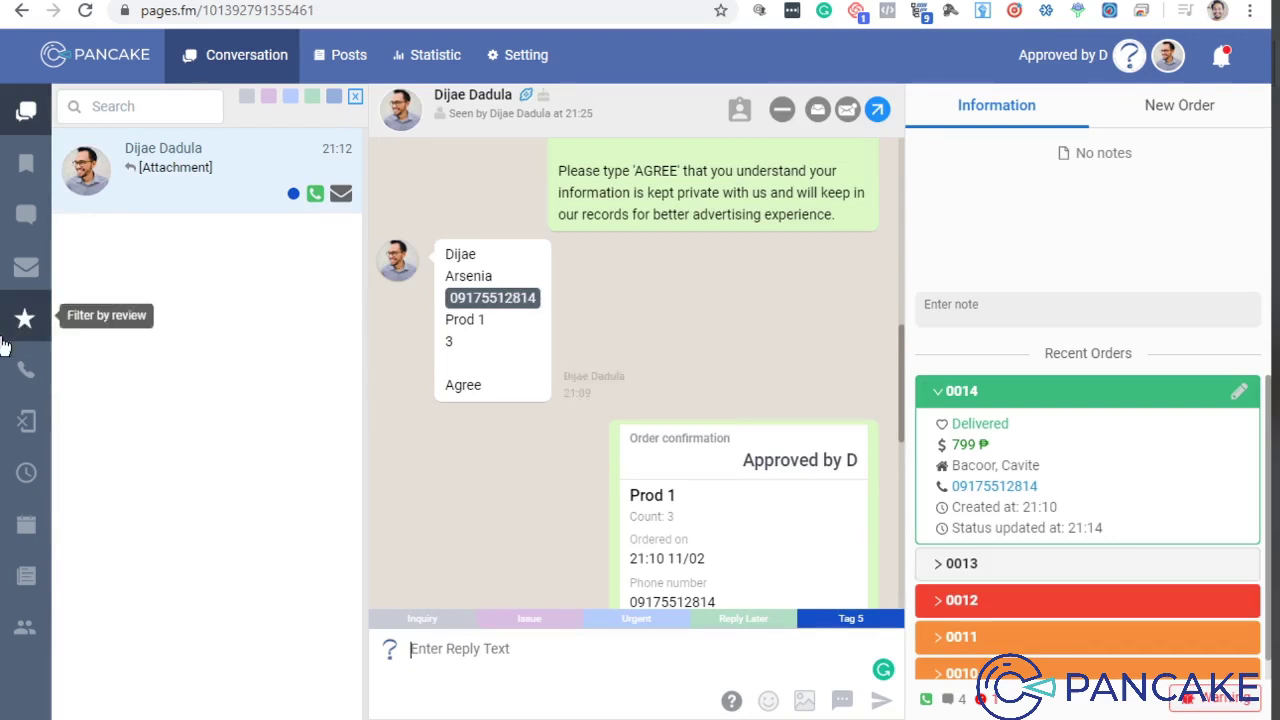
Try the contains-phone-number and review filters on the conversation list and return to showing all conversations.
click(26, 369)
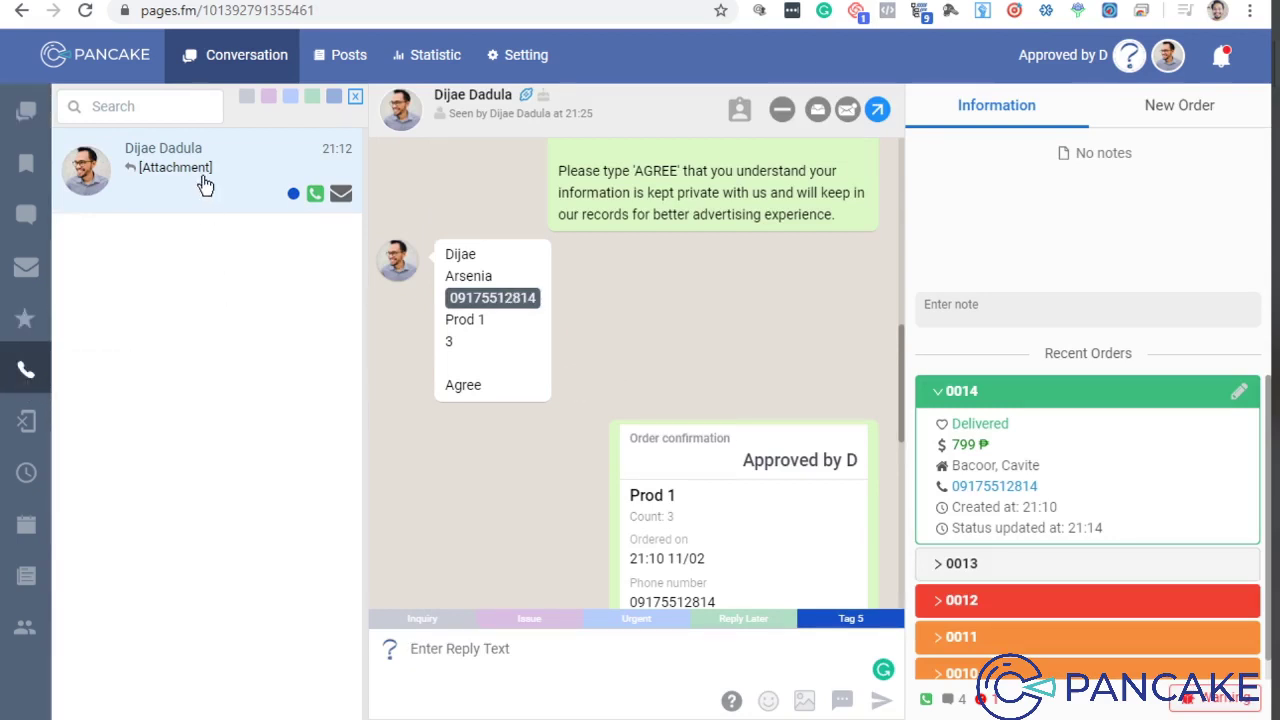
click(26, 318)
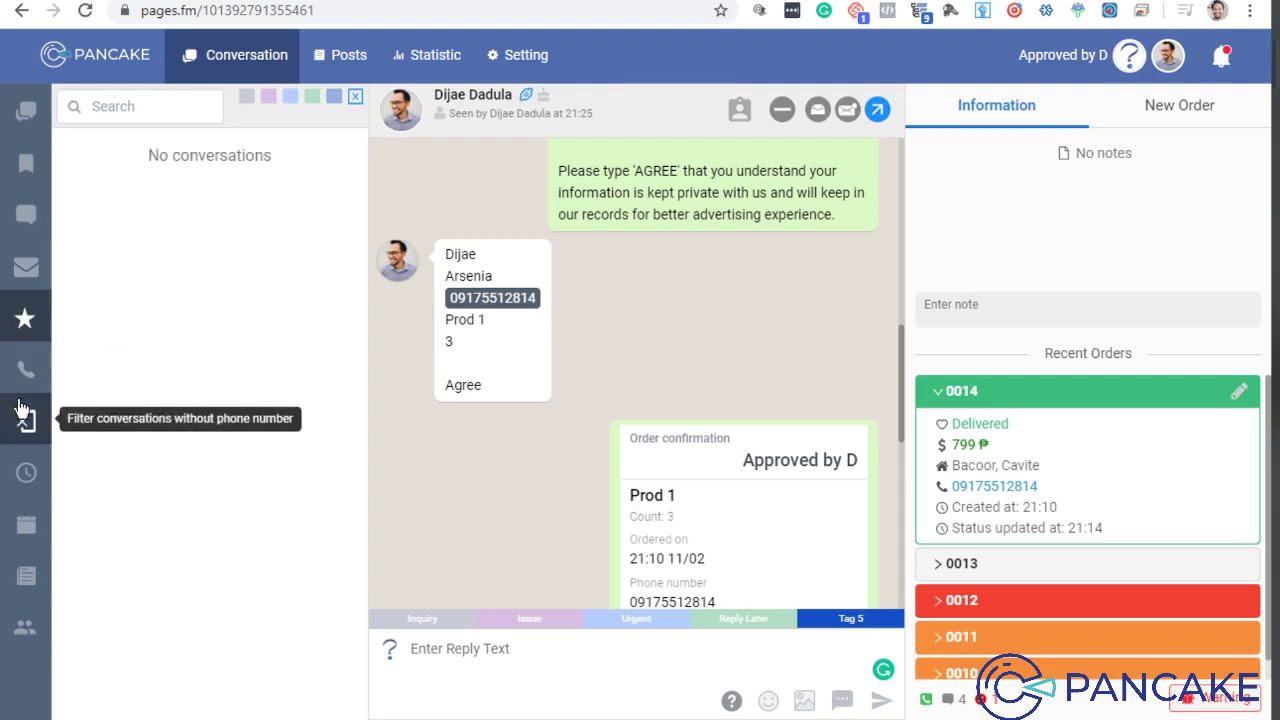
click(26, 369)
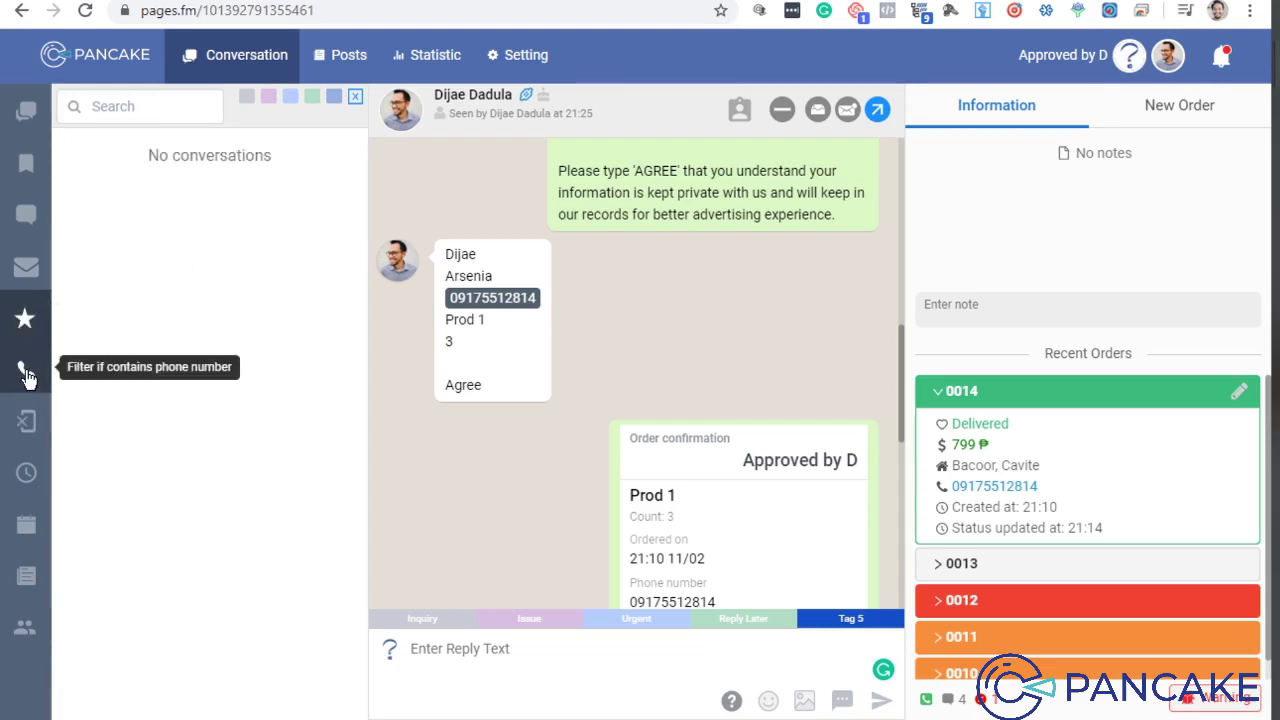
click(26, 318)
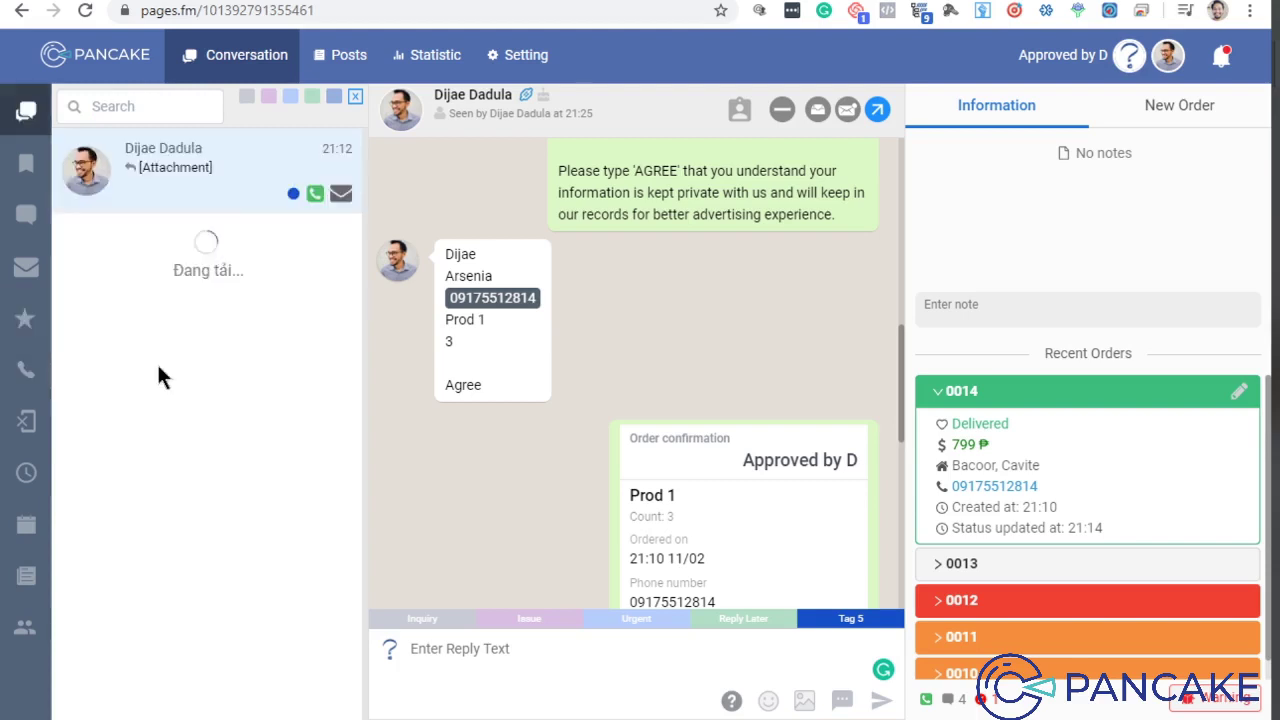
Filter the list to conversations containing a phone number and switch to those without one.
click(26, 388)
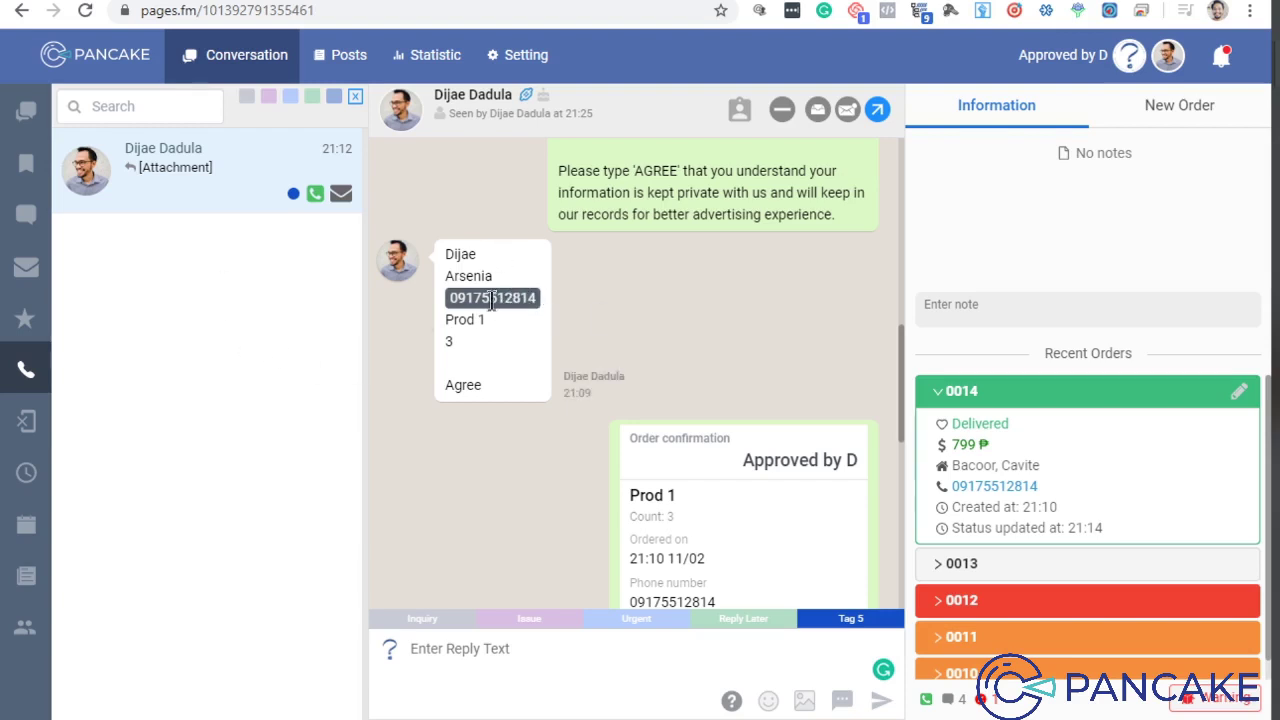
click(22, 371)
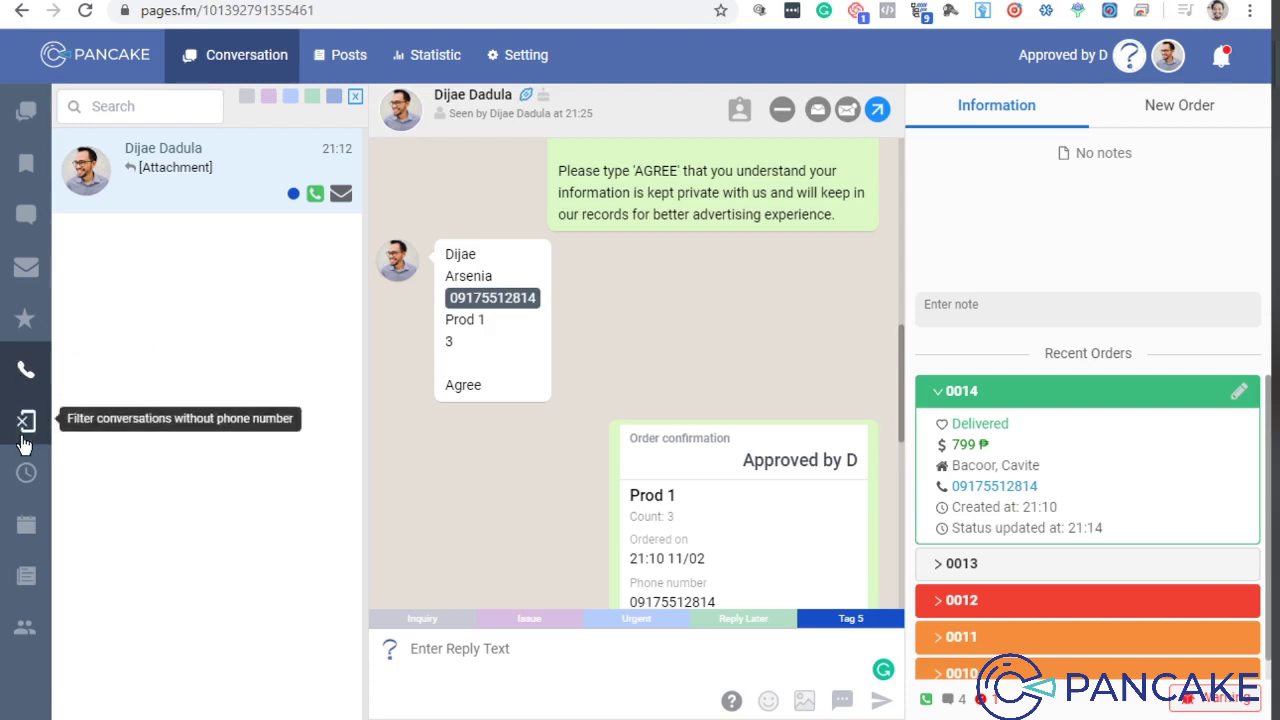
click(23, 437)
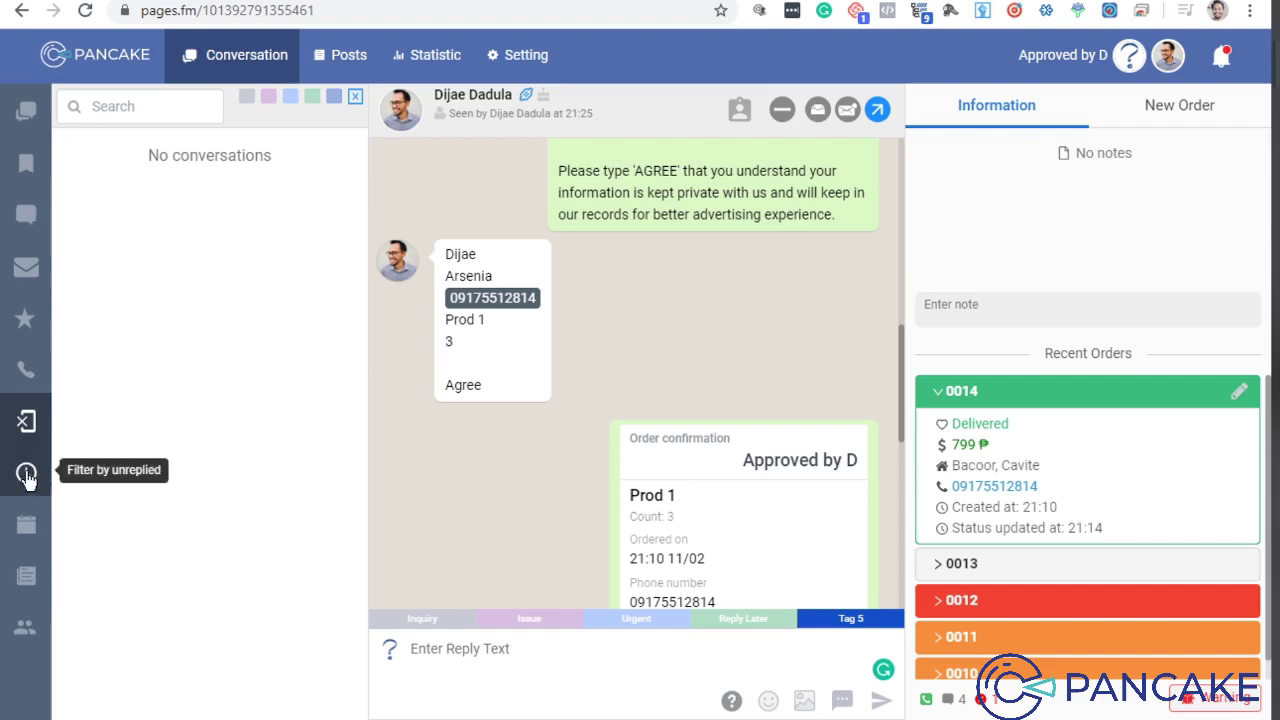
Filter the conversations by the date range 01/01/2020 to 11/02/2020.
click(30, 540)
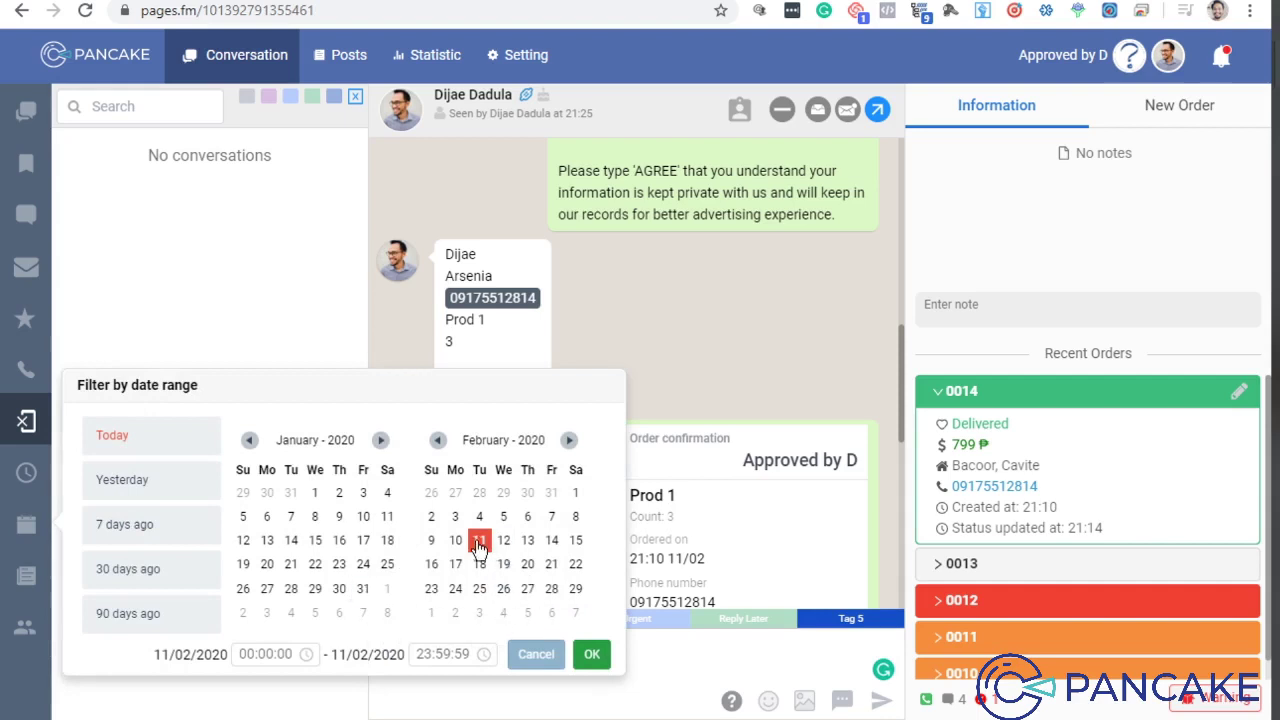
click(479, 540)
click(312, 494)
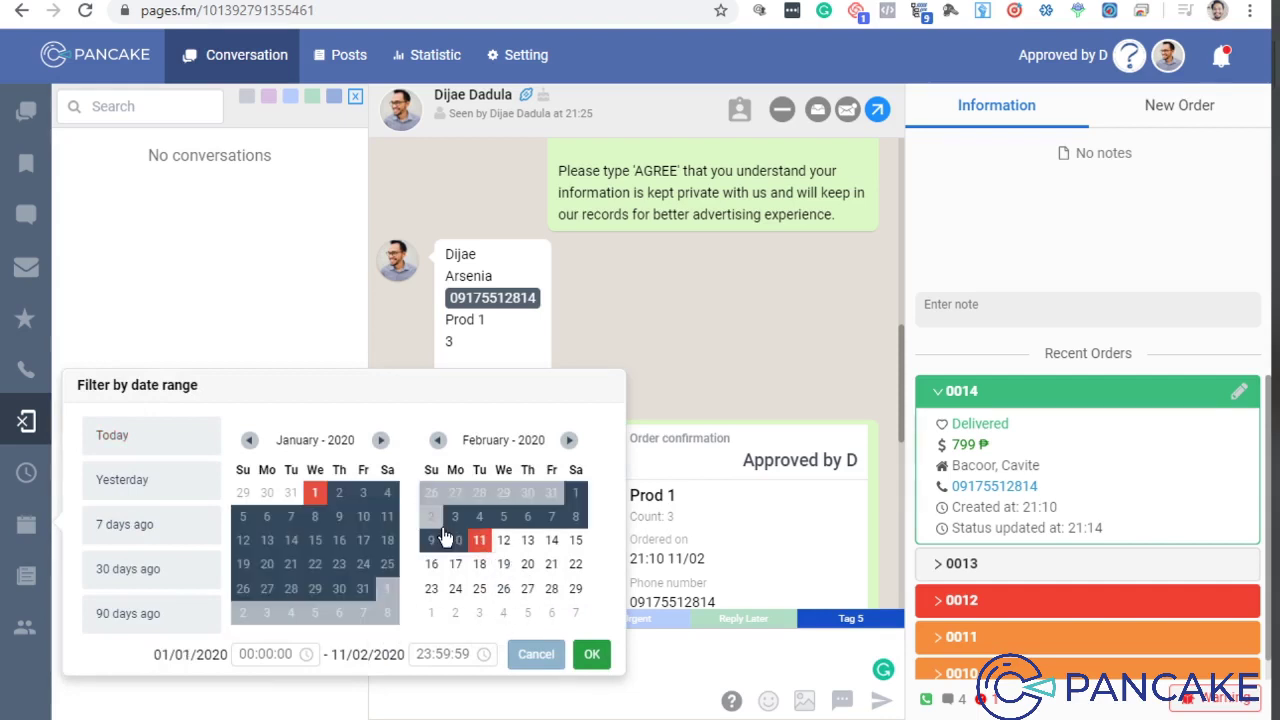
click(590, 654)
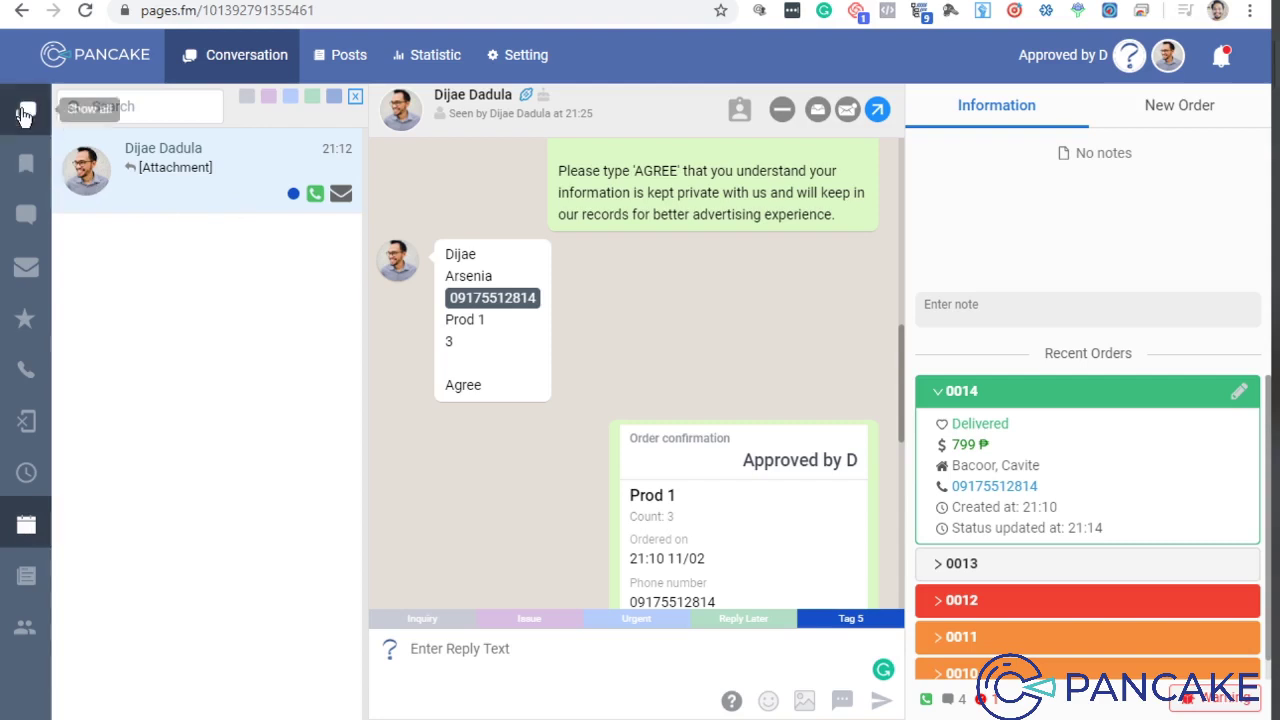
Combine the date filter with the without-phone-number, message and comment filters, and reset the list to all conversations.
click(25, 421)
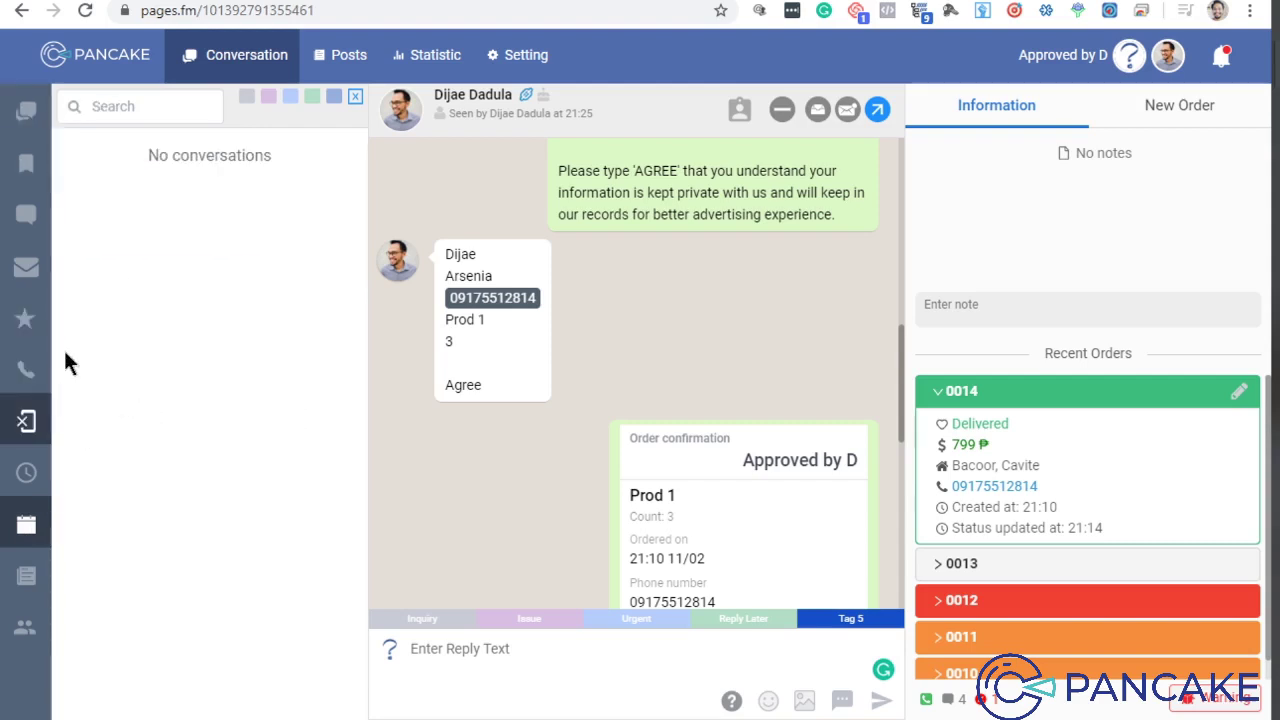
click(24, 369)
click(28, 420)
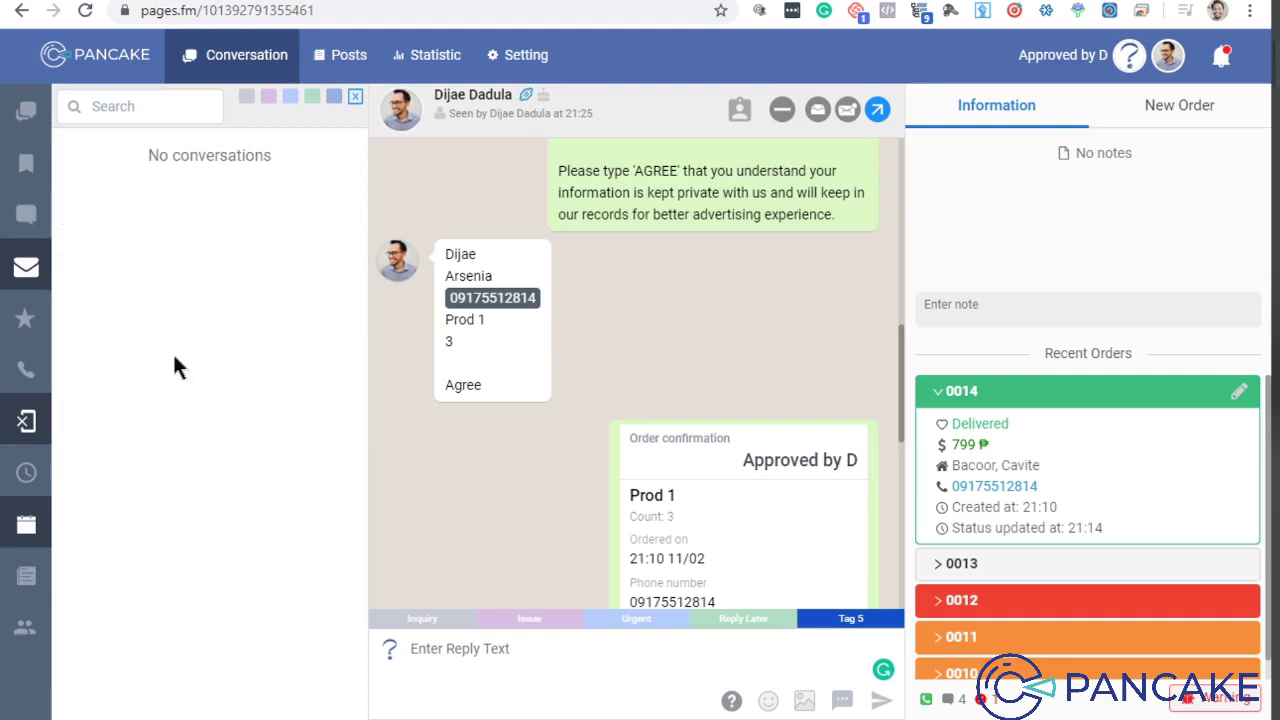
click(27, 214)
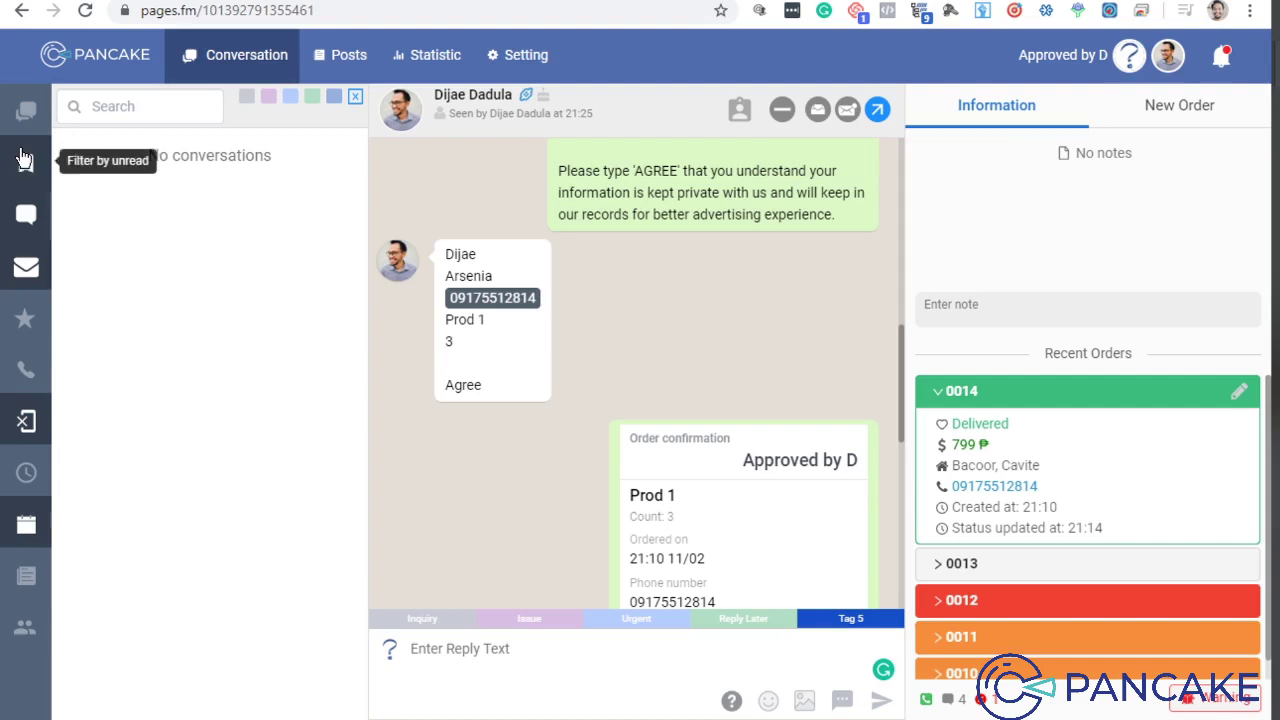
click(26, 110)
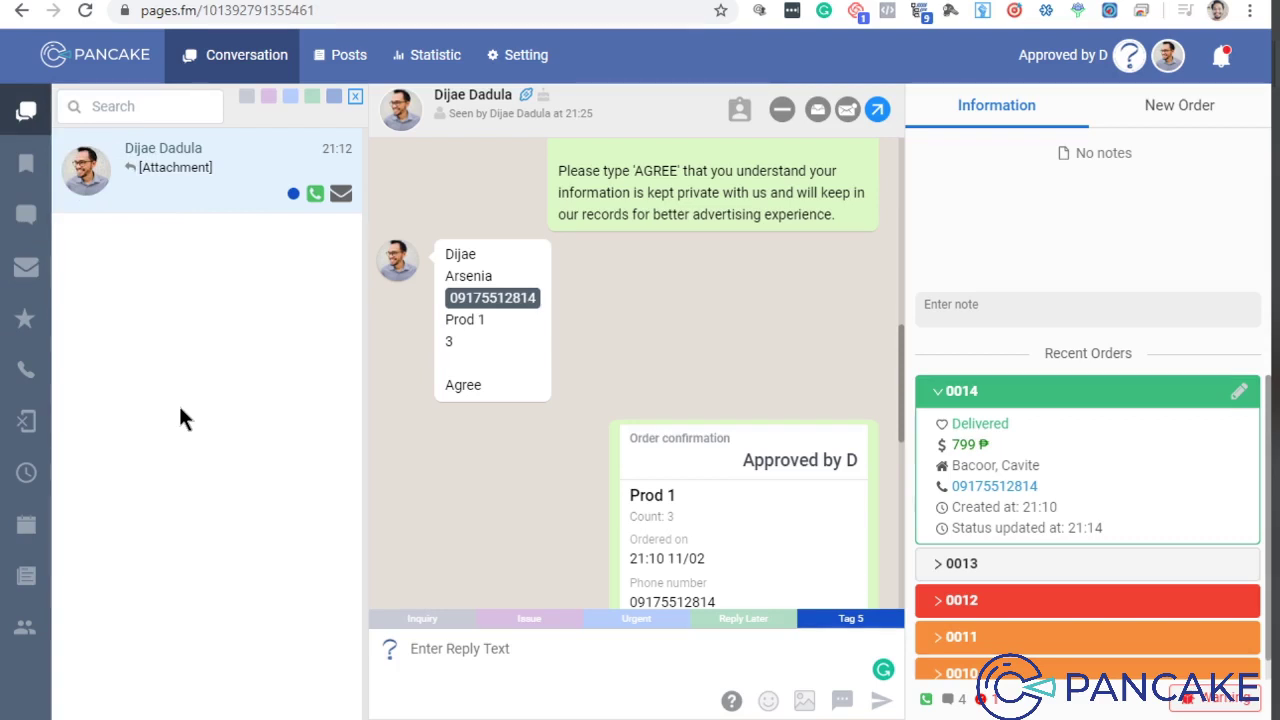
View the user choices in the assignee filter and check the open conversation's assignment.
click(28, 640)
click(110, 619)
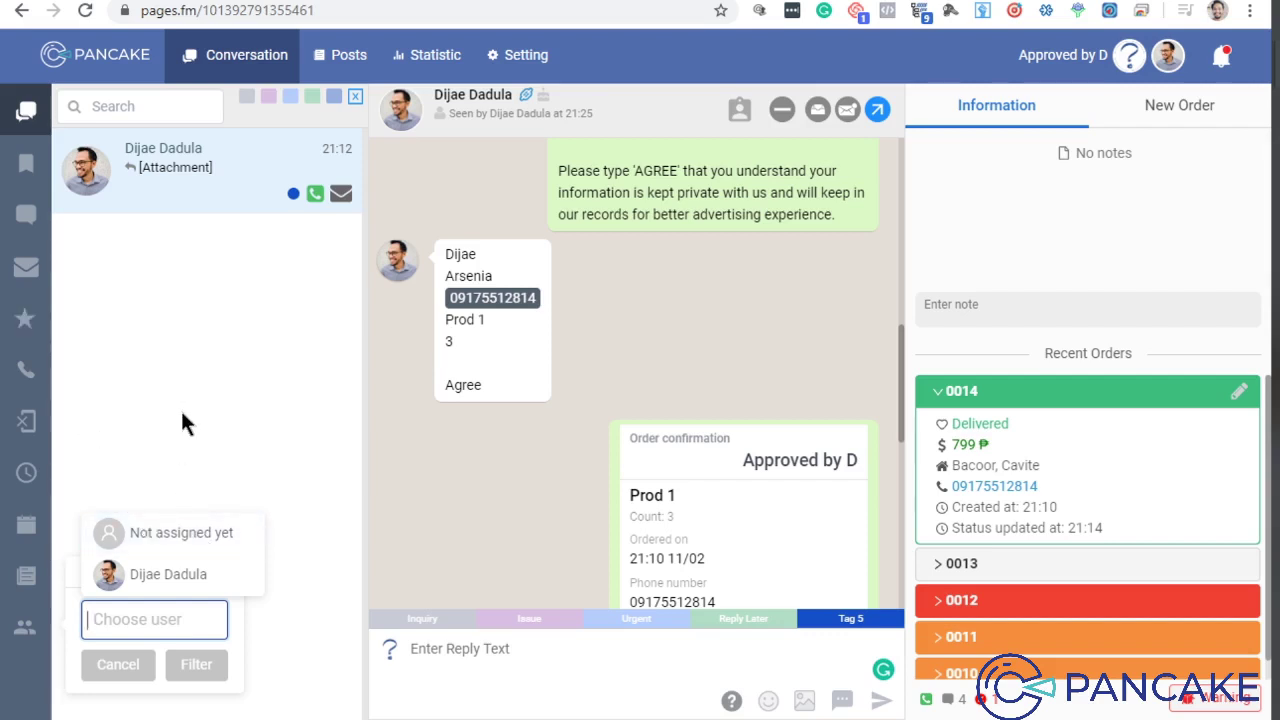
click(739, 109)
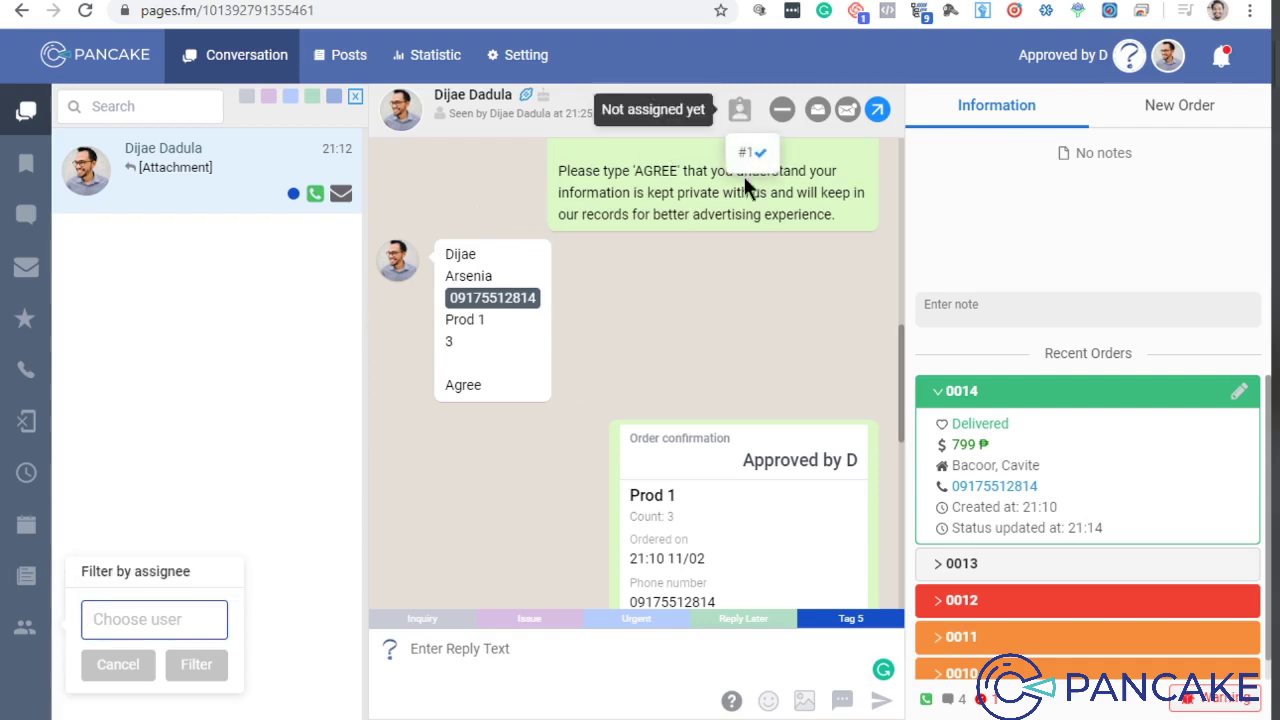
click(238, 410)
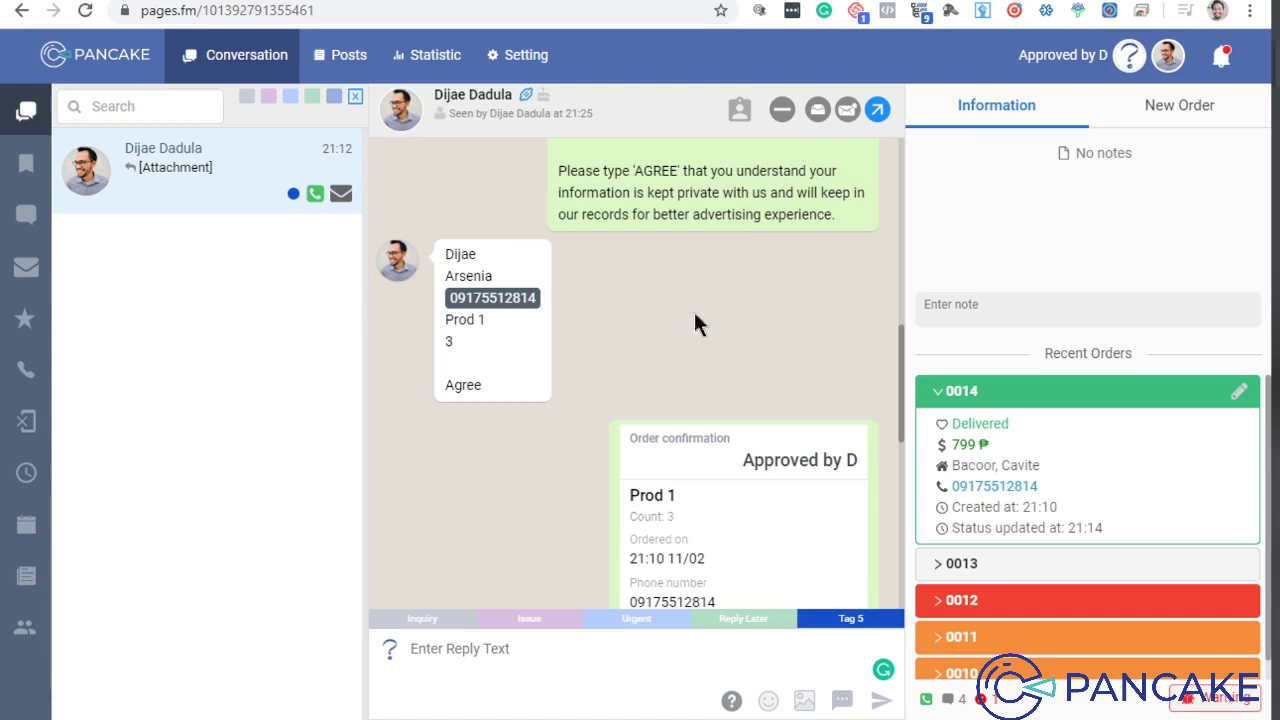
Reopen the assignee filter to view its selectable users and close it without applying a filter.
click(20, 640)
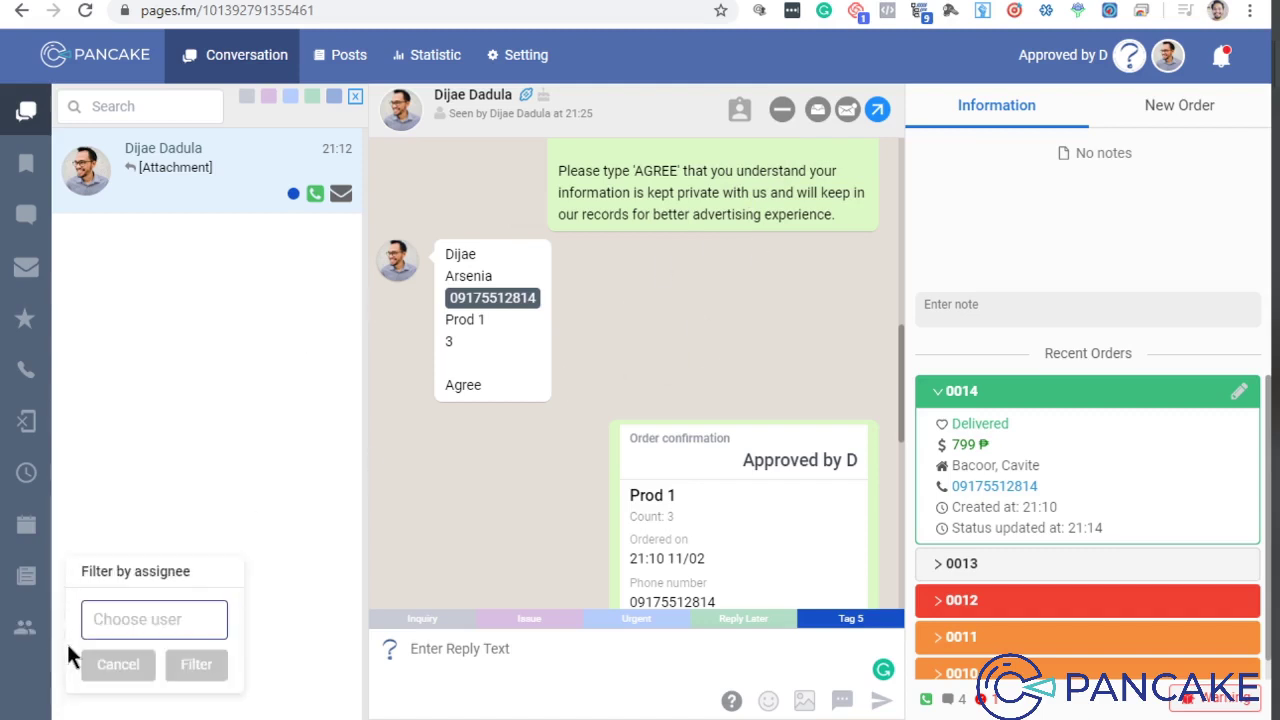
click(140, 625)
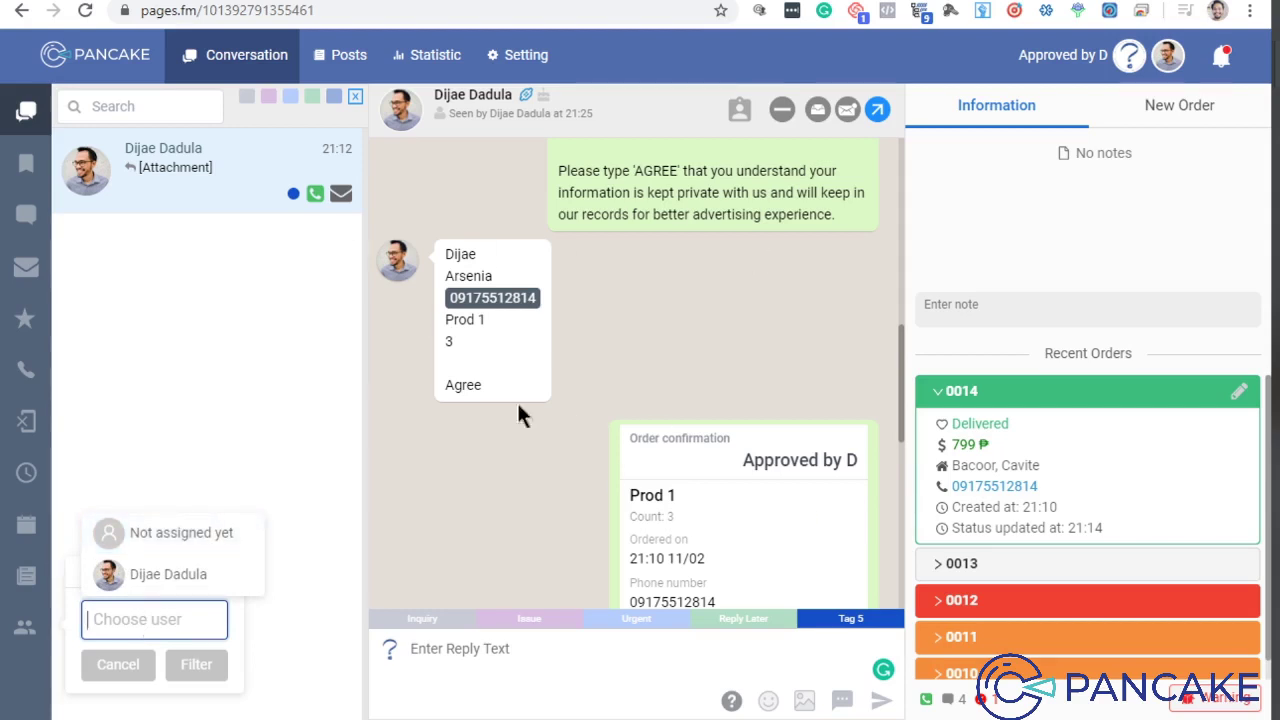
click(187, 445)
click(186, 477)
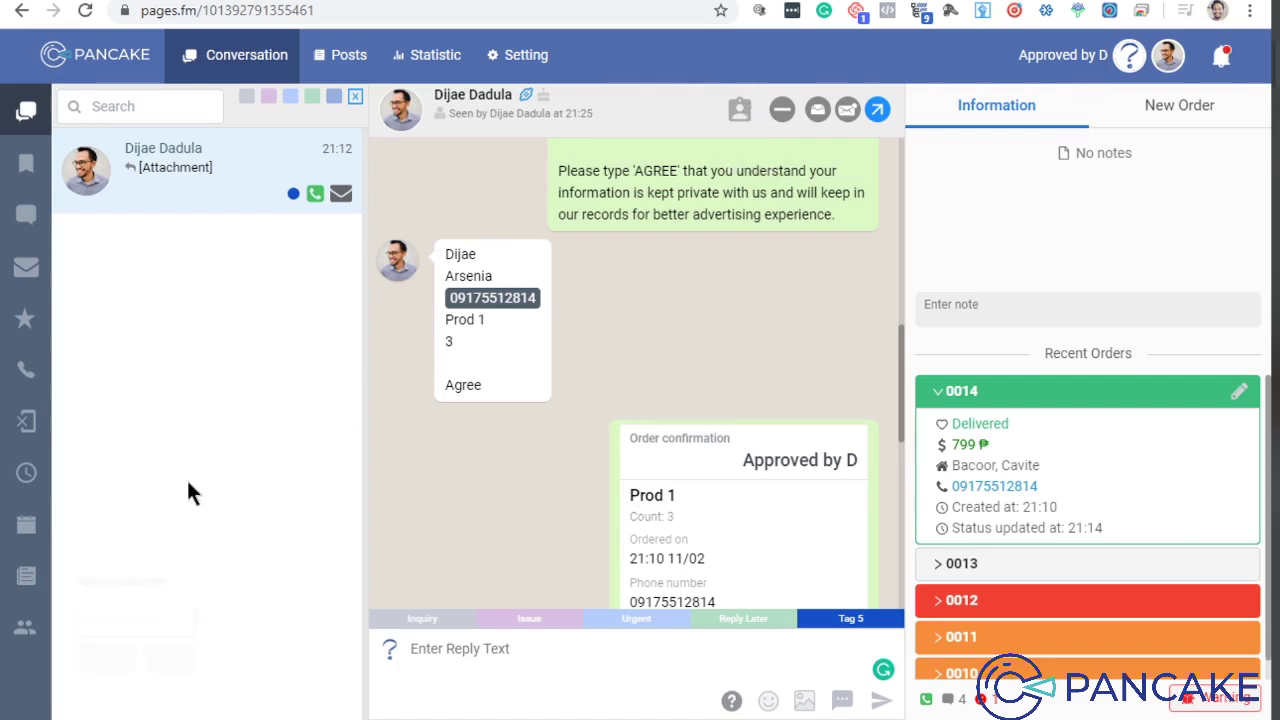